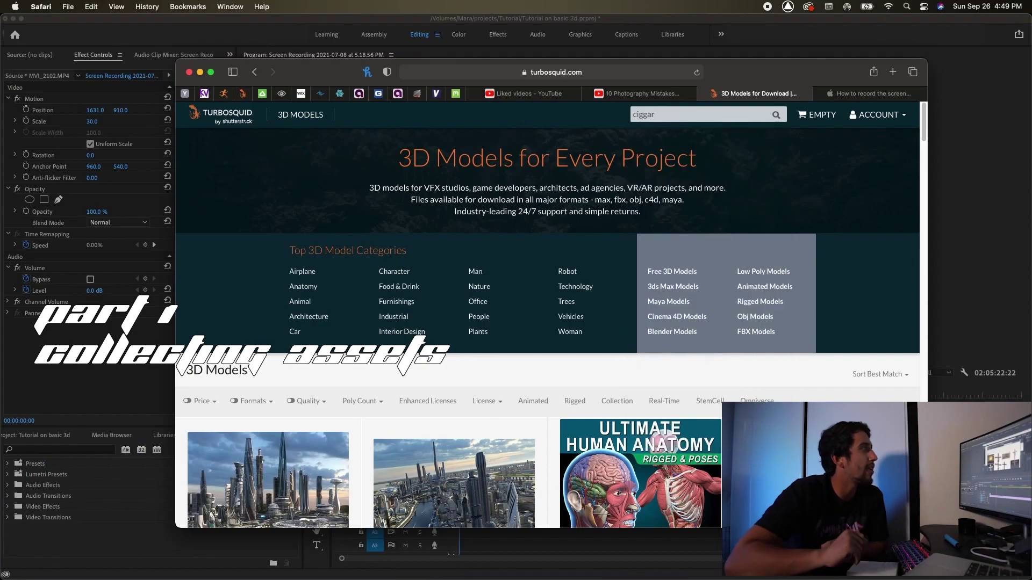
Search TurboSquid for 'cigarette' models using the corrected spelling.
text(tte)
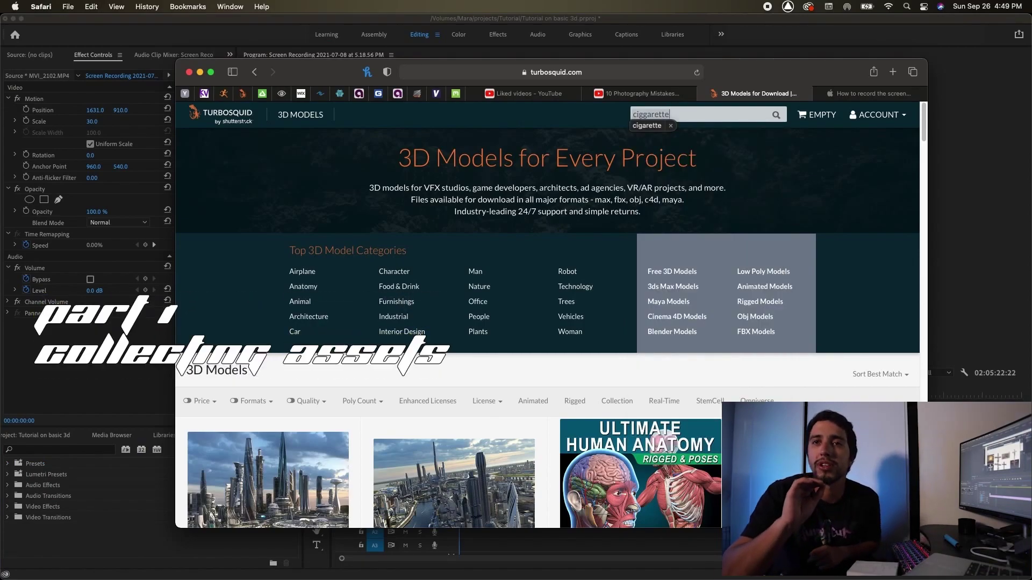
click(655, 129)
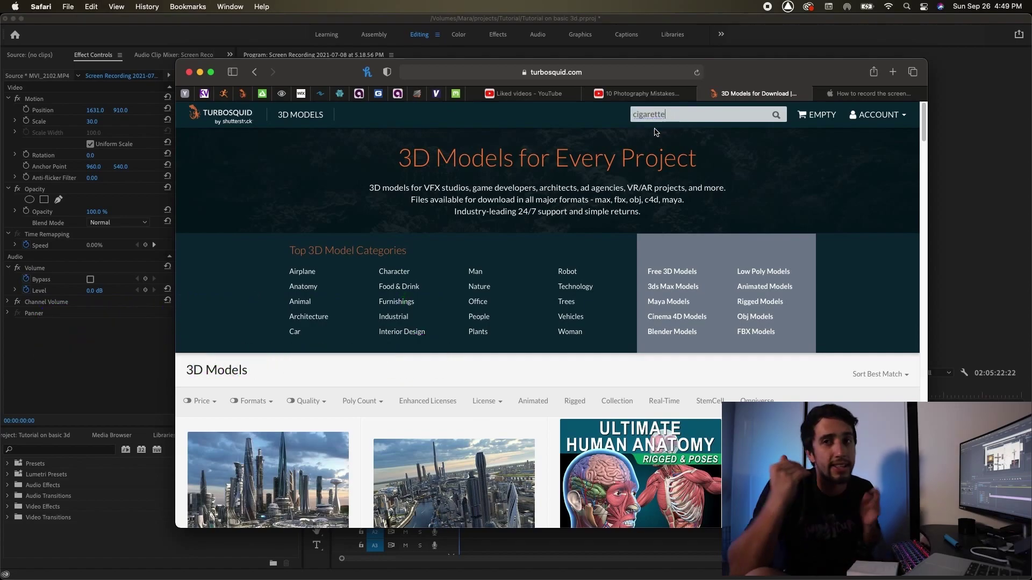
click(777, 117)
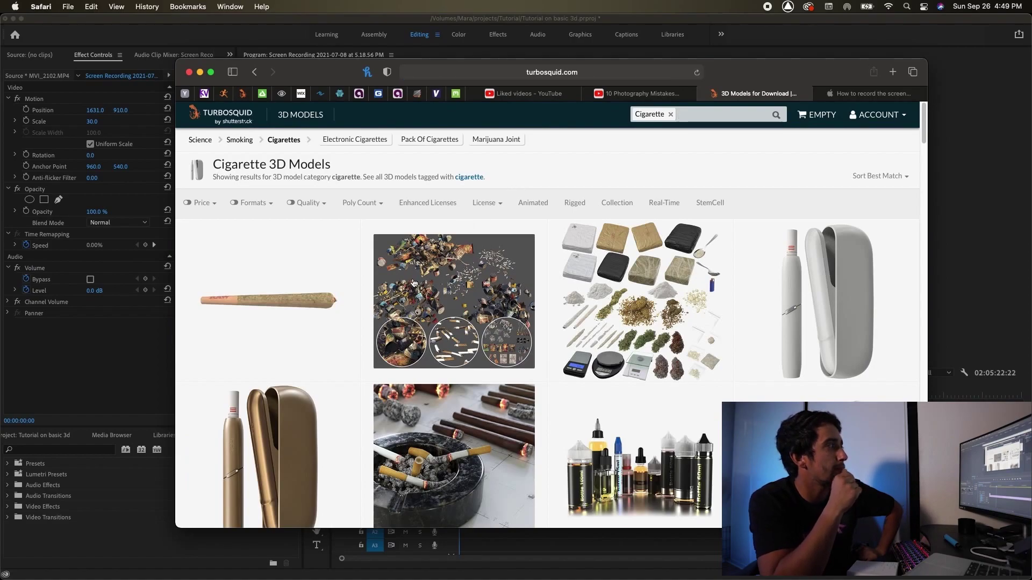
scroll(331, 275, down, 15)
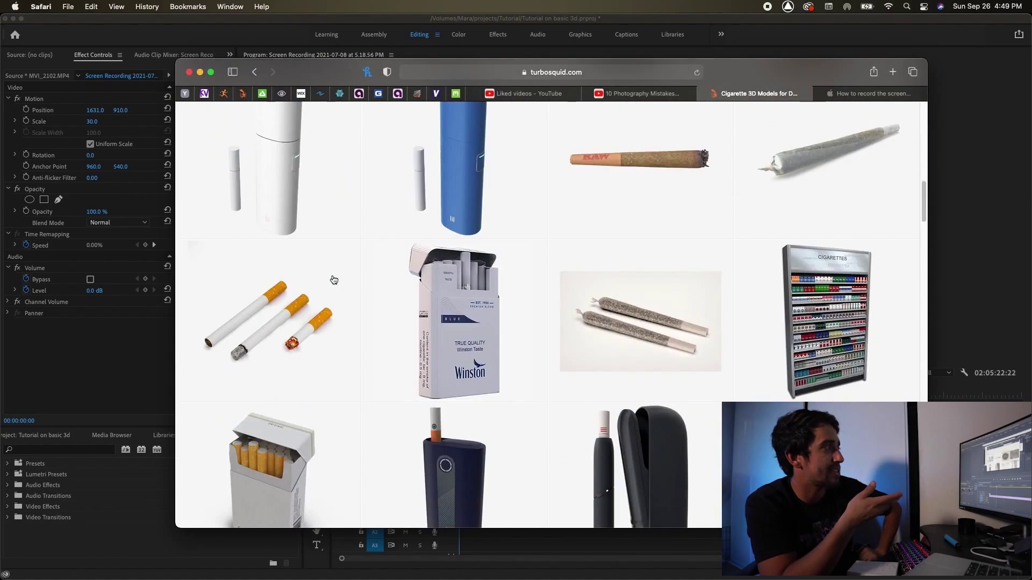
scroll(334, 280, down, 1)
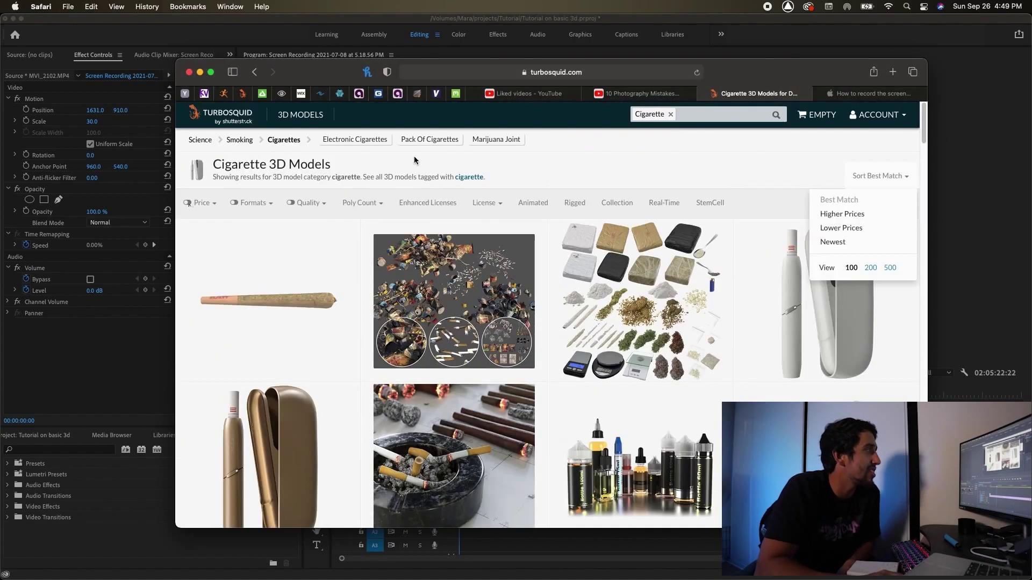
Filter results to free models, open the free Cigarette model and start its download.
click(201, 203)
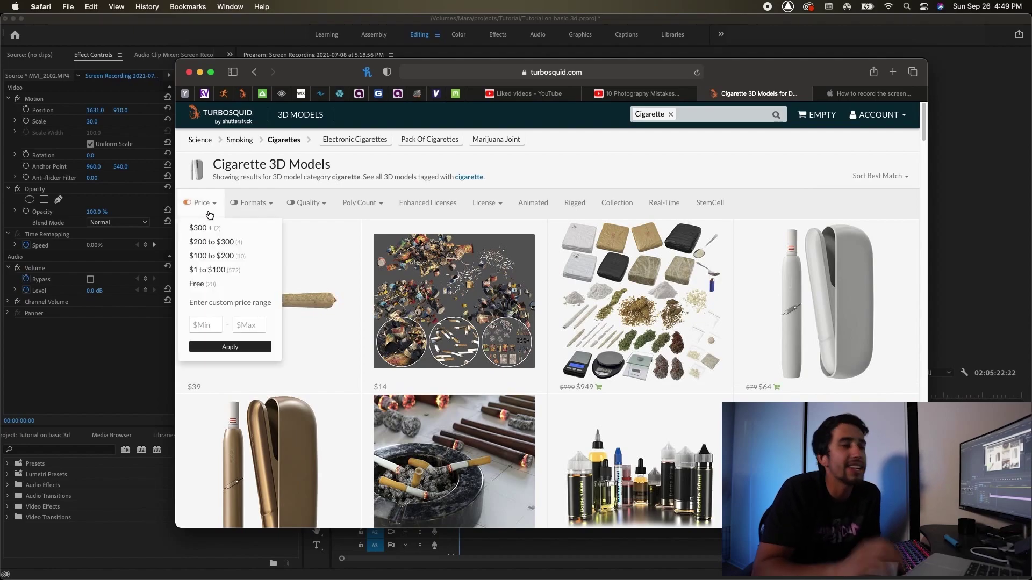
click(218, 285)
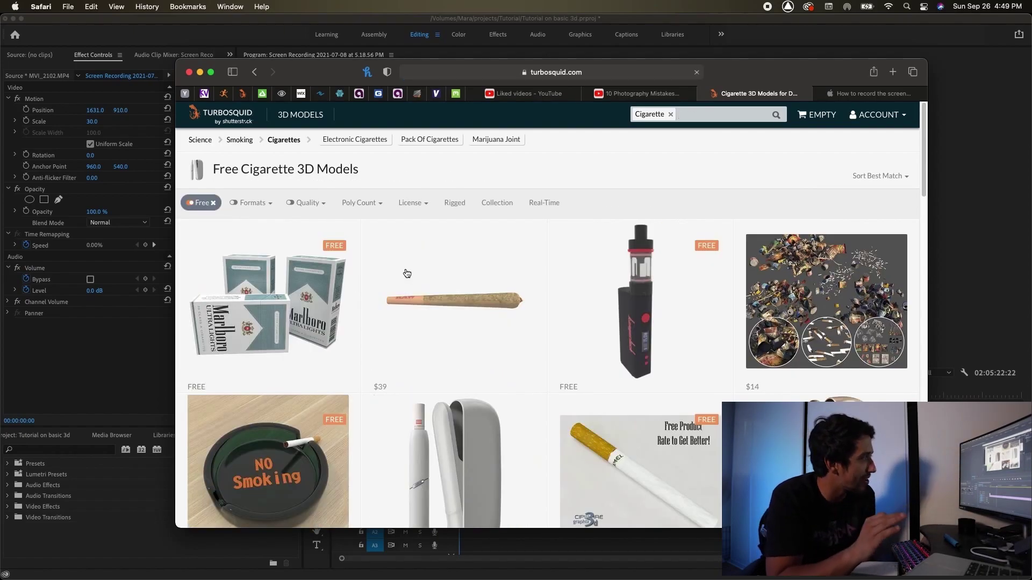
scroll(538, 301, down, 5)
click(630, 317)
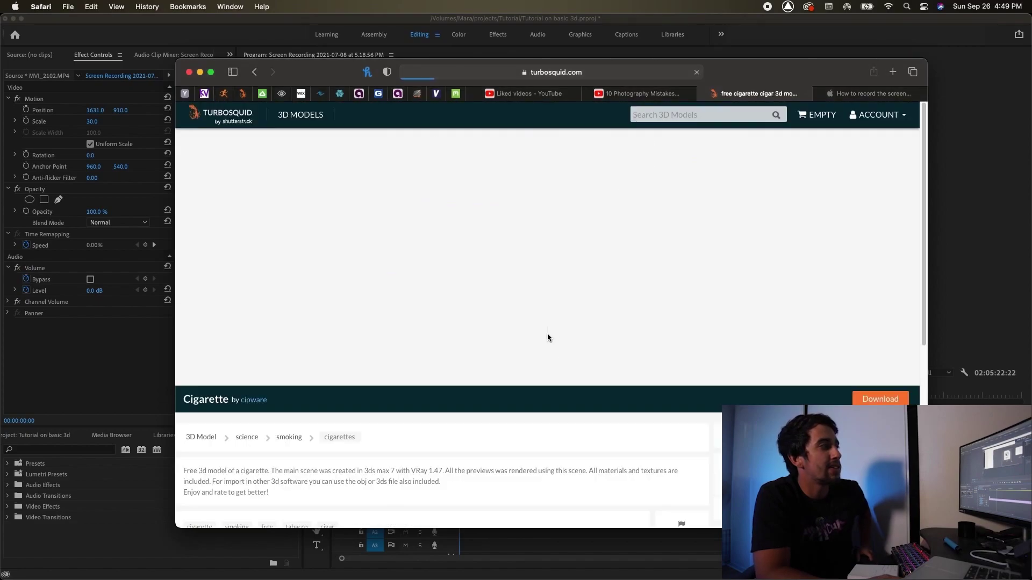
click(867, 400)
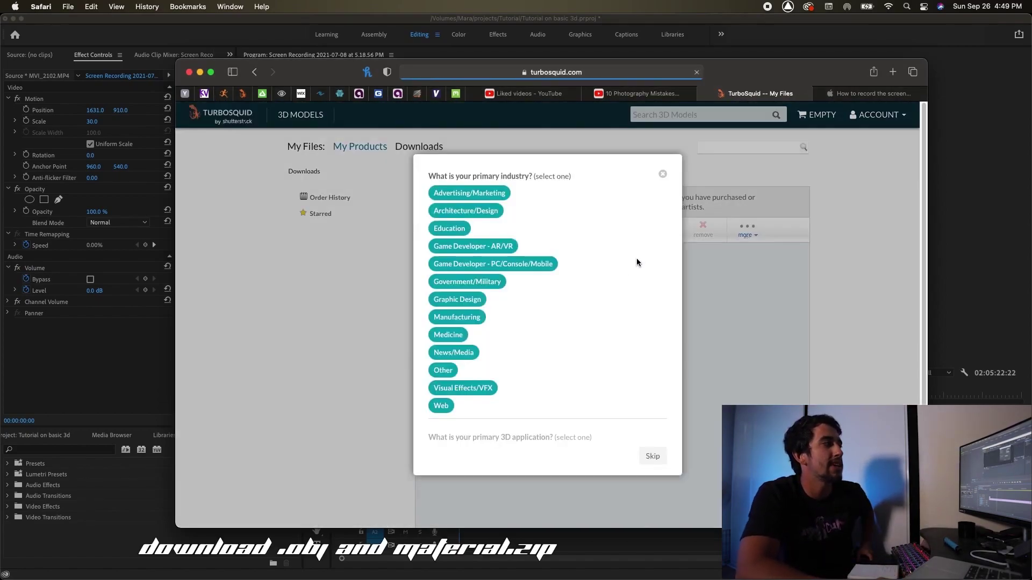
Dismiss the survey and download cigarette_obj.zip from the Cigarette model's files.
click(661, 177)
scroll(587, 346, down, 7)
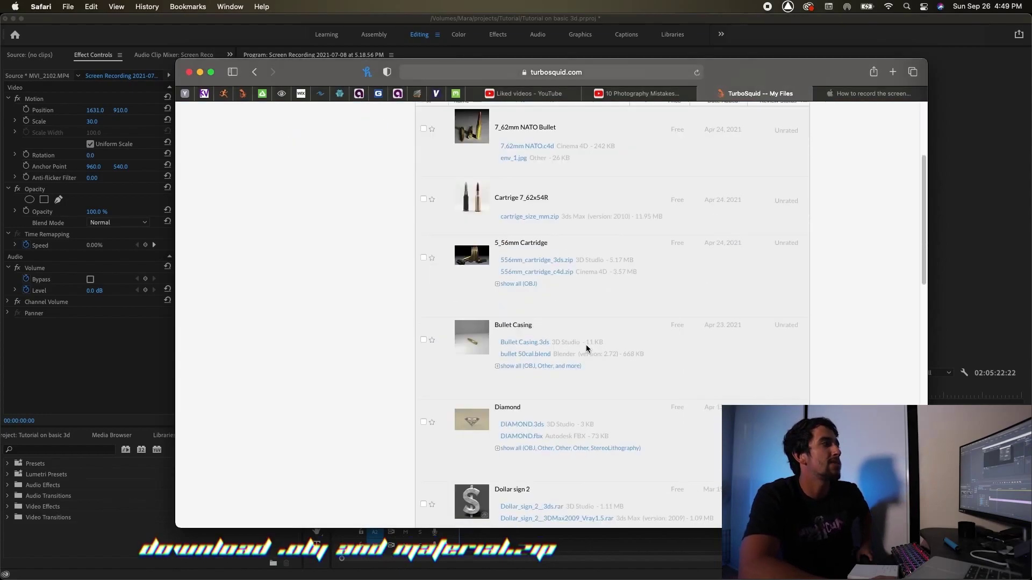
scroll(588, 349, down, 4)
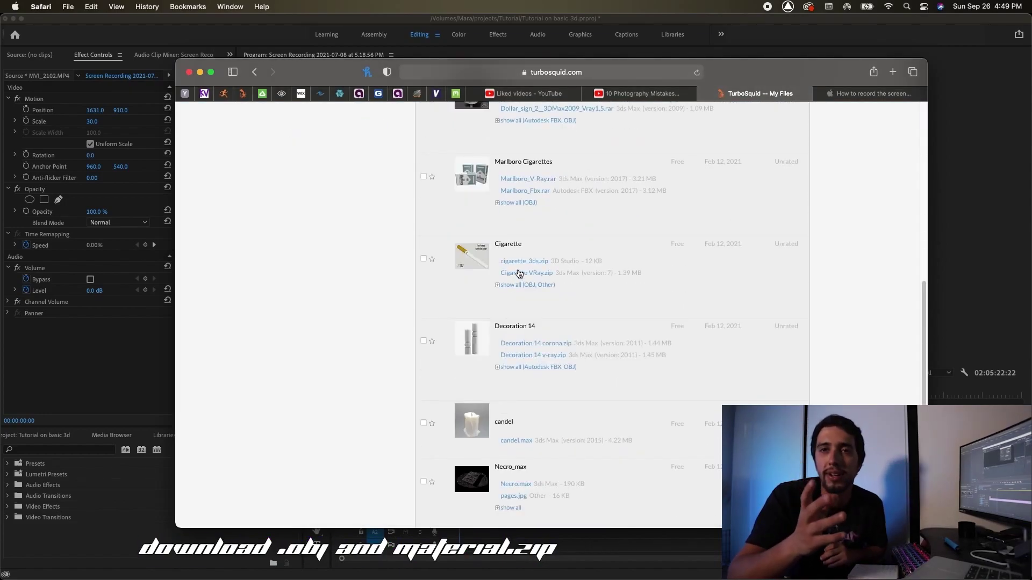
click(511, 285)
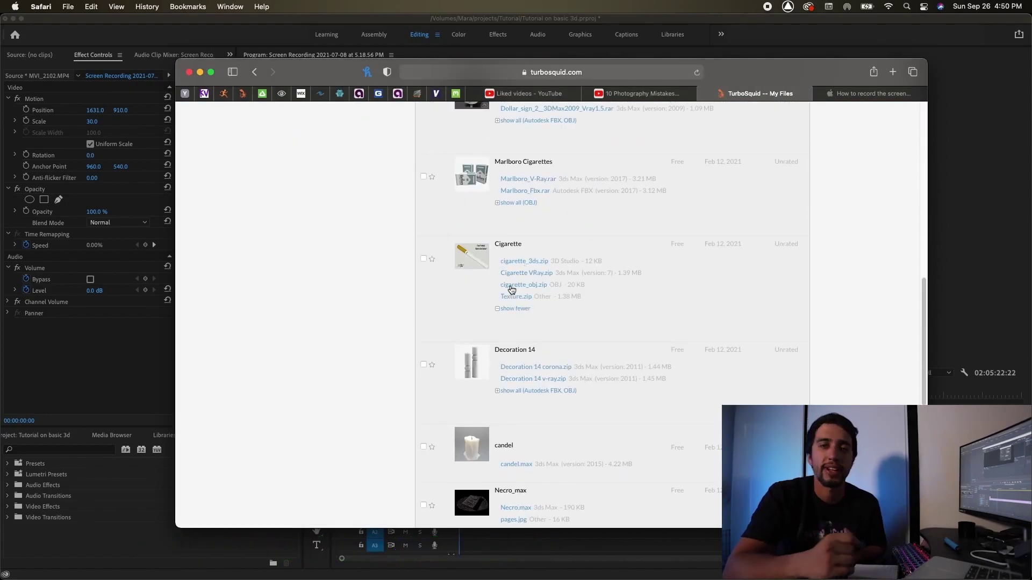
click(539, 291)
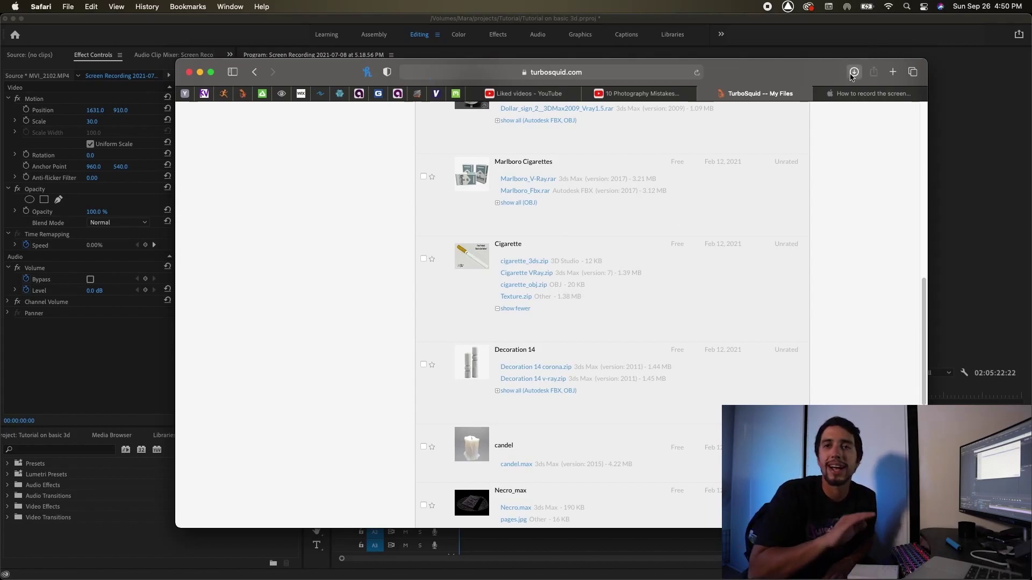
click(850, 76)
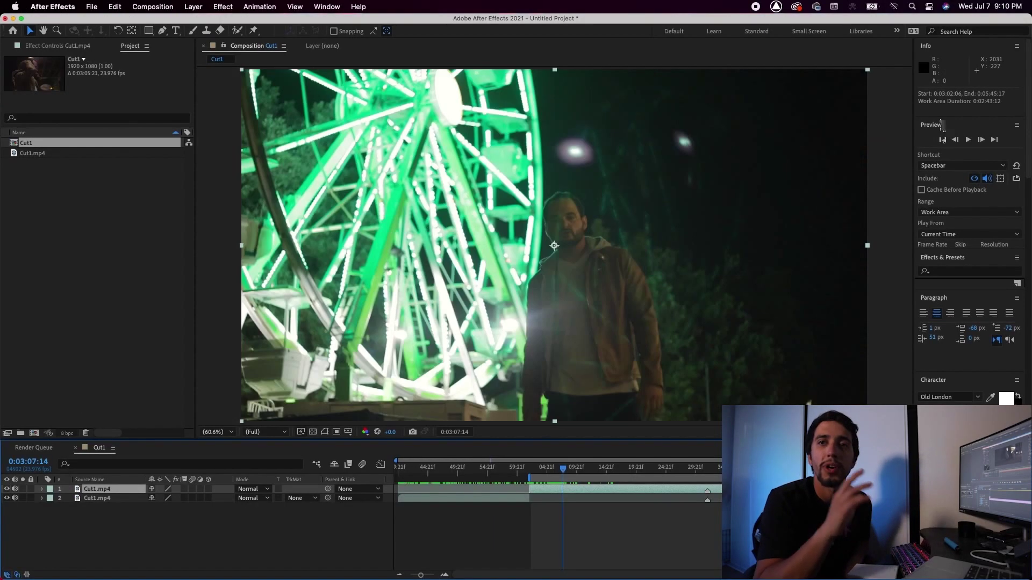
Split the night street layer at the shot change frame.
click(434, 576)
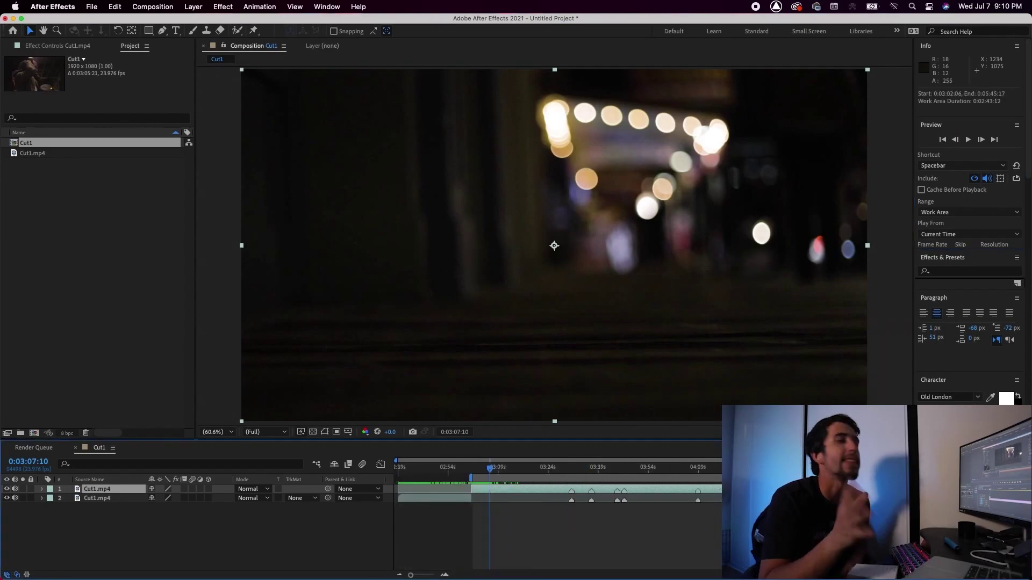
drag(435, 576, 411, 576)
mouse_move(708, 482)
mouse_down()
mouse_move(722, 488)
mouse_move(708, 483)
mouse_up()
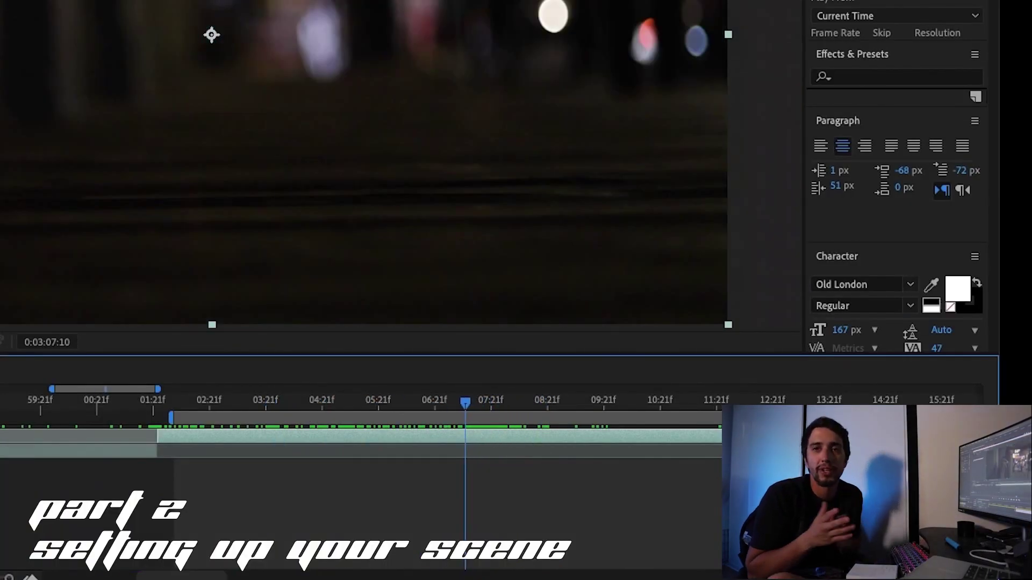
key(Page_Down)
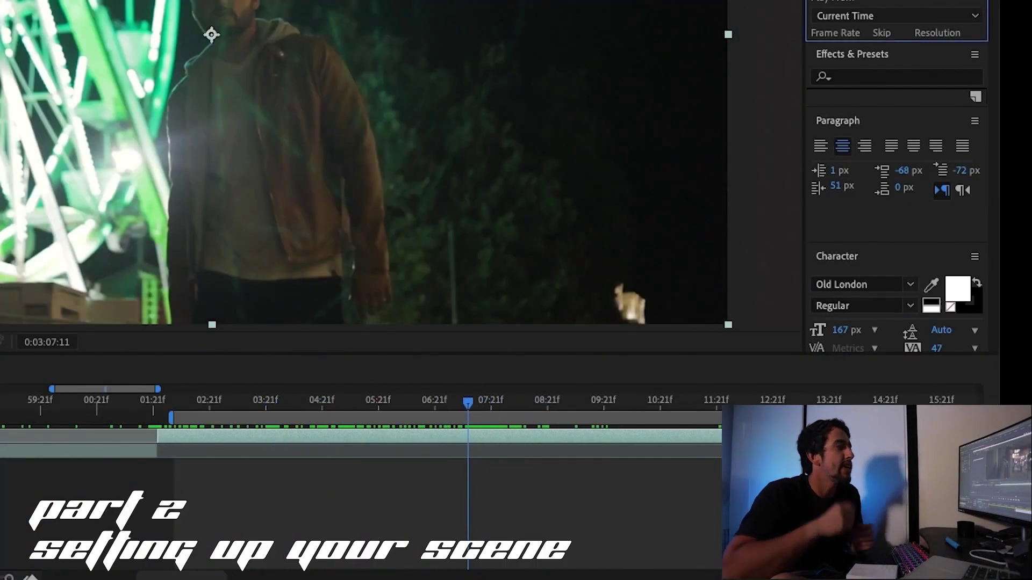
key(ctrl+shift+d)
key(minus)
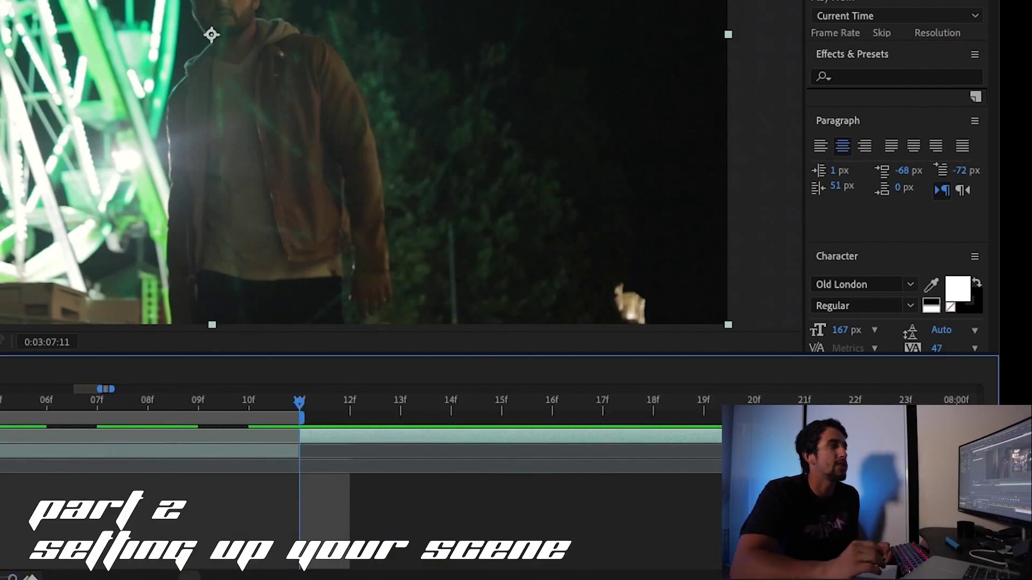
click(276, 412)
drag(277, 412, 573, 405)
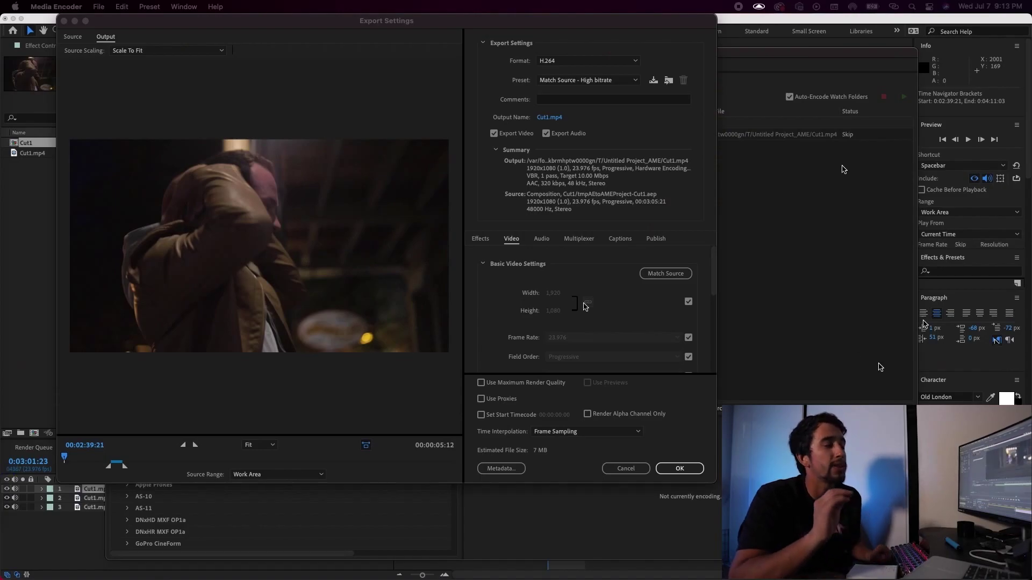
Export with Match Source settings, Maximum Render Quality and the output named 'float'.
click(666, 274)
click(481, 383)
scroll(553, 322, down, 3)
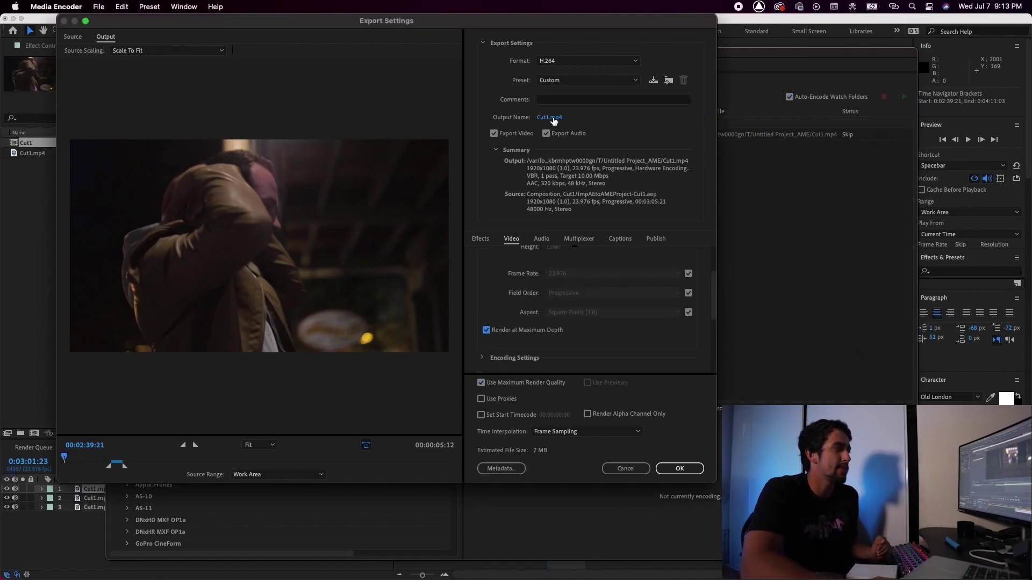
click(549, 118)
text(floating c)
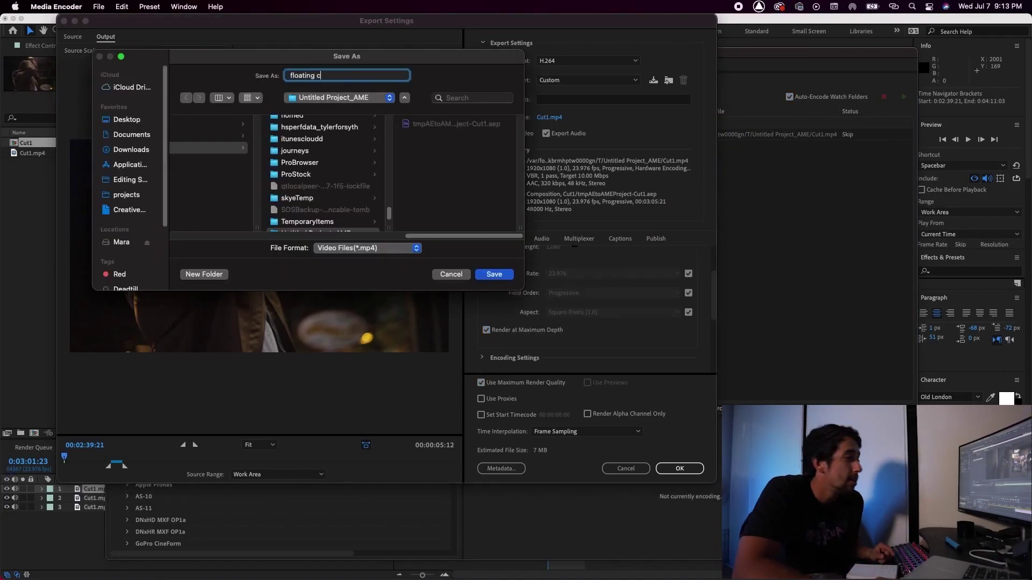
key(Return)
click(679, 468)
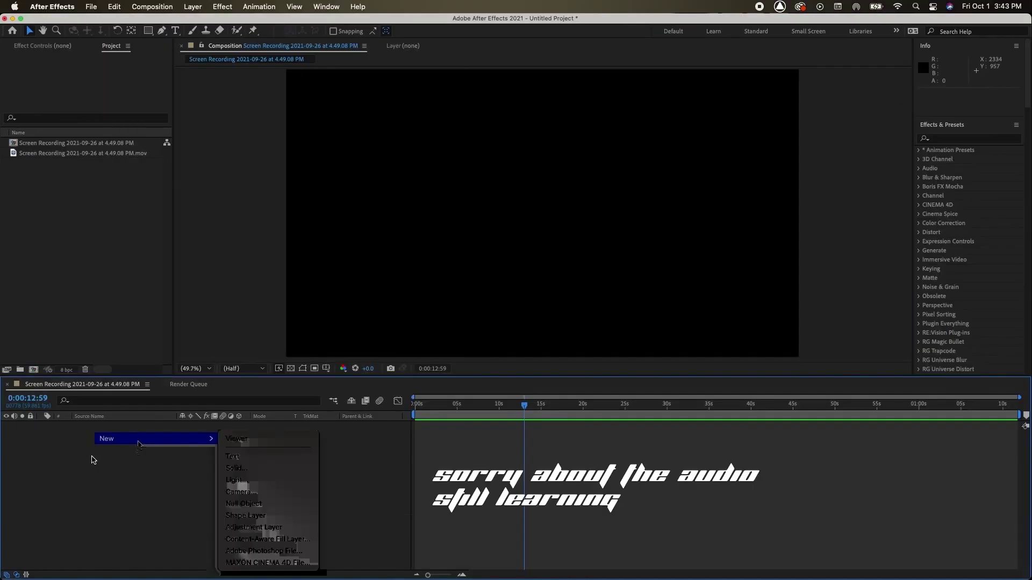
Create a black solid and apply the Element effect to Black Solid 1.
click(96, 294)
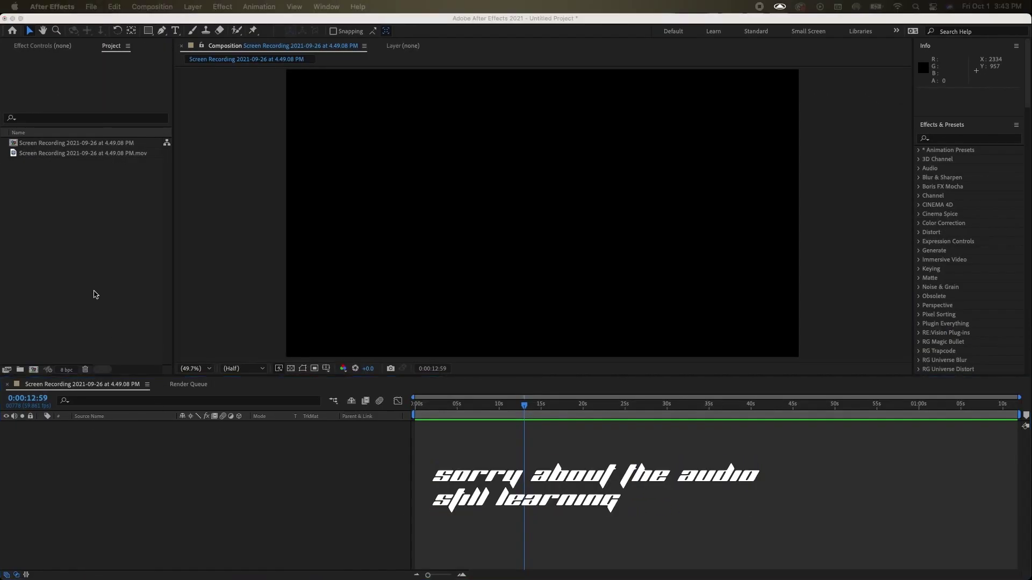
key(super+y)
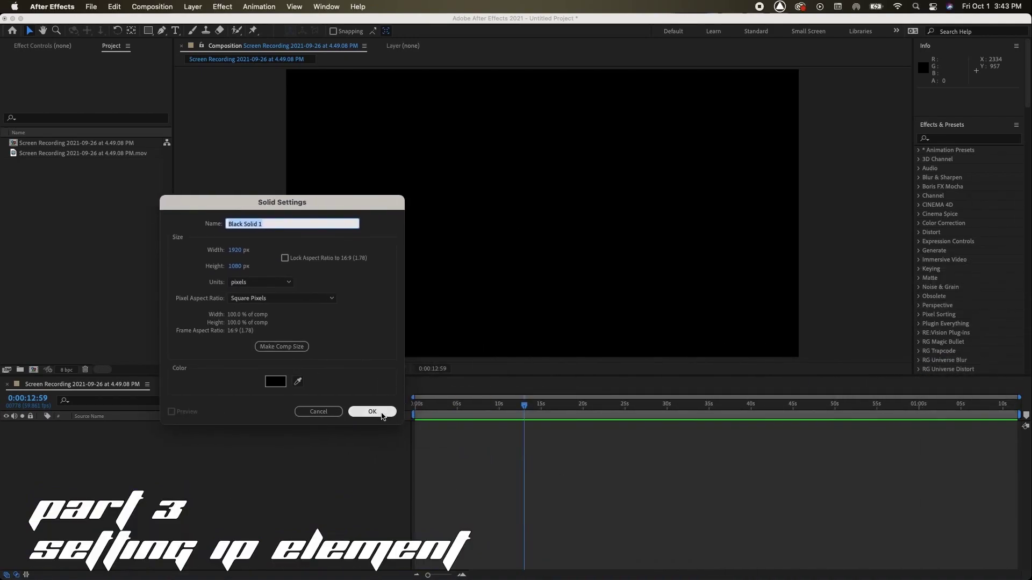
click(382, 417)
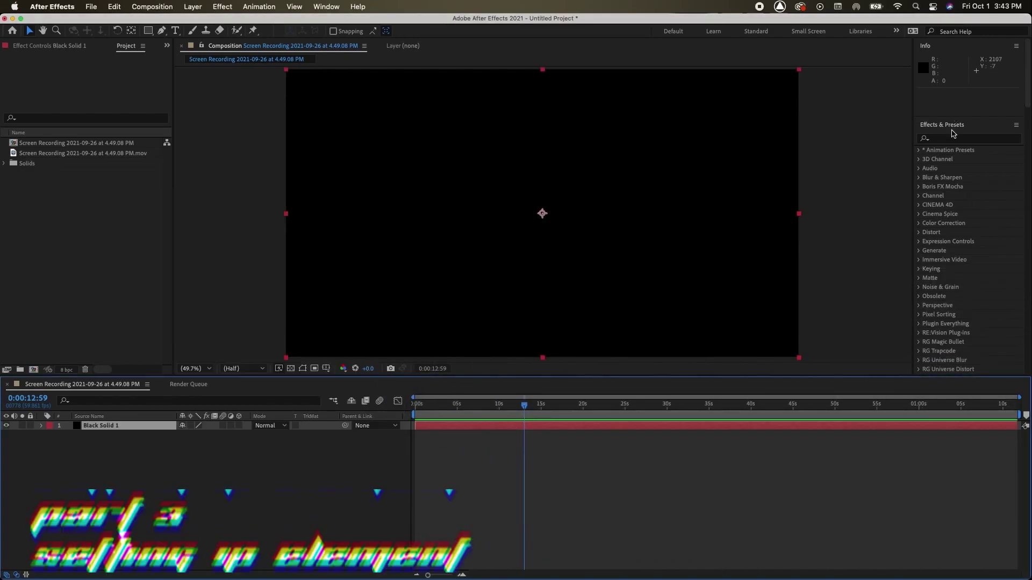
click(952, 139)
text(eleme)
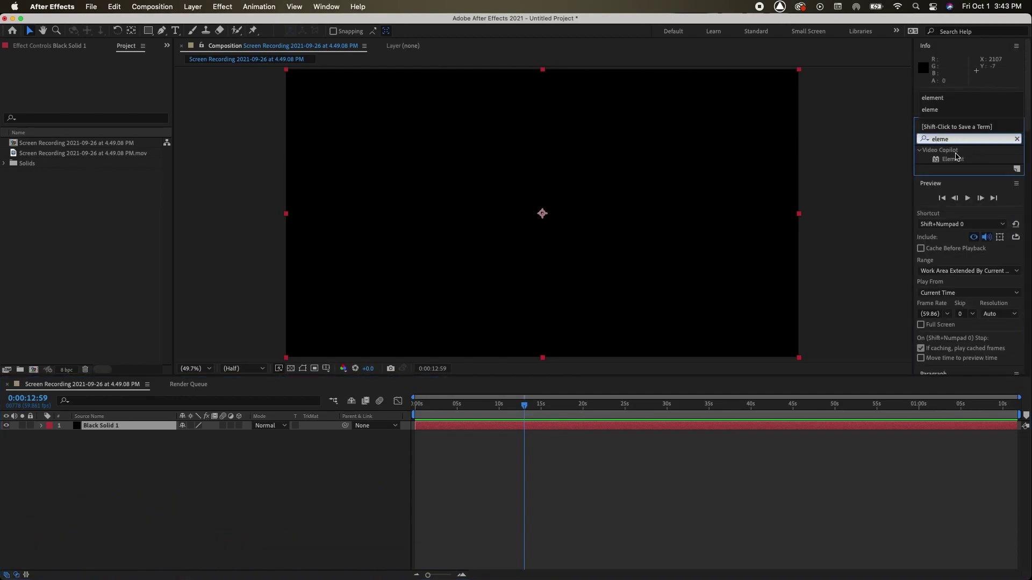
drag(956, 157, 297, 527)
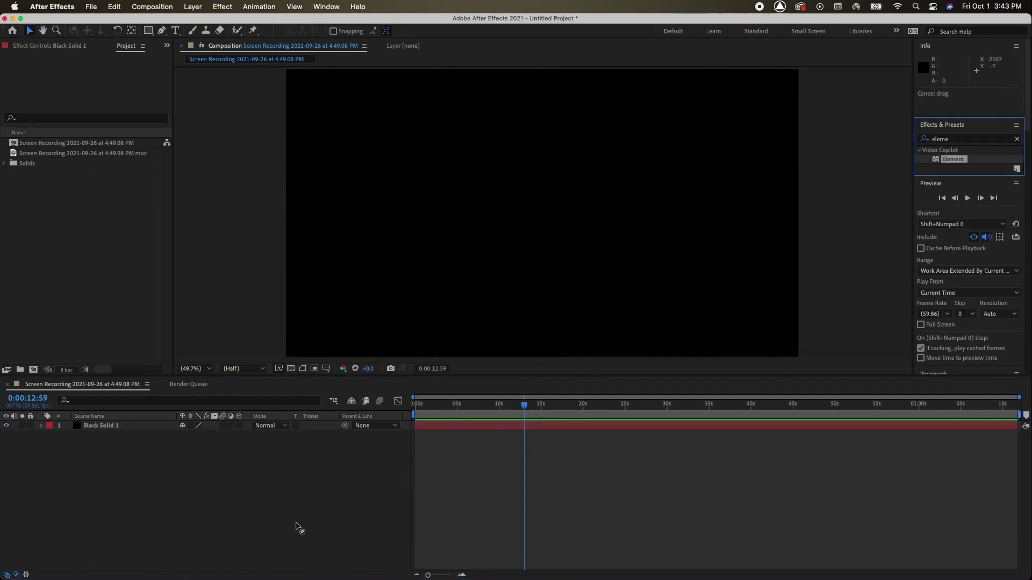
drag(97, 446, 109, 425)
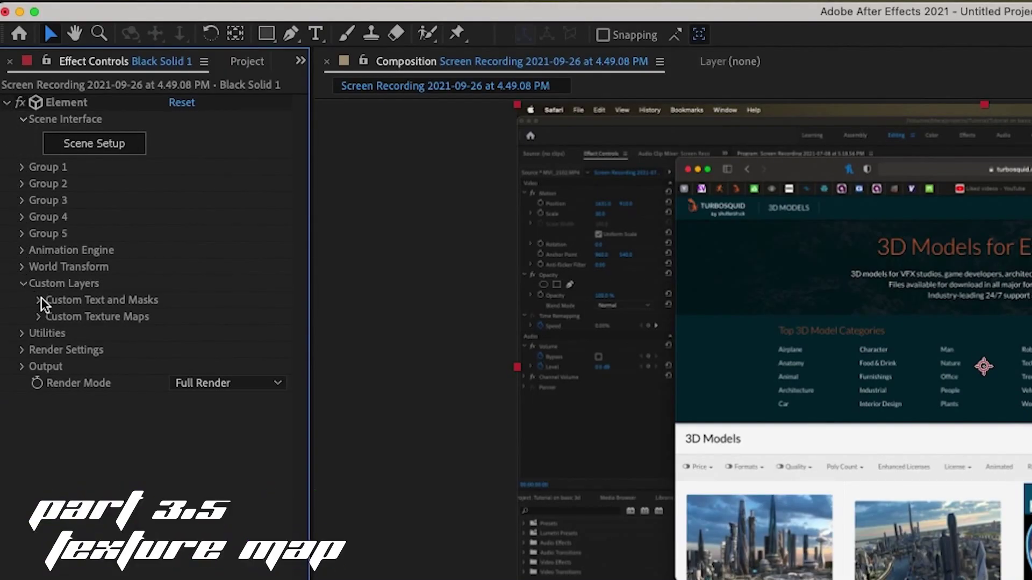
Set Element's Custom Texture Maps Layer 1 to the screen recording layer.
click(37, 317)
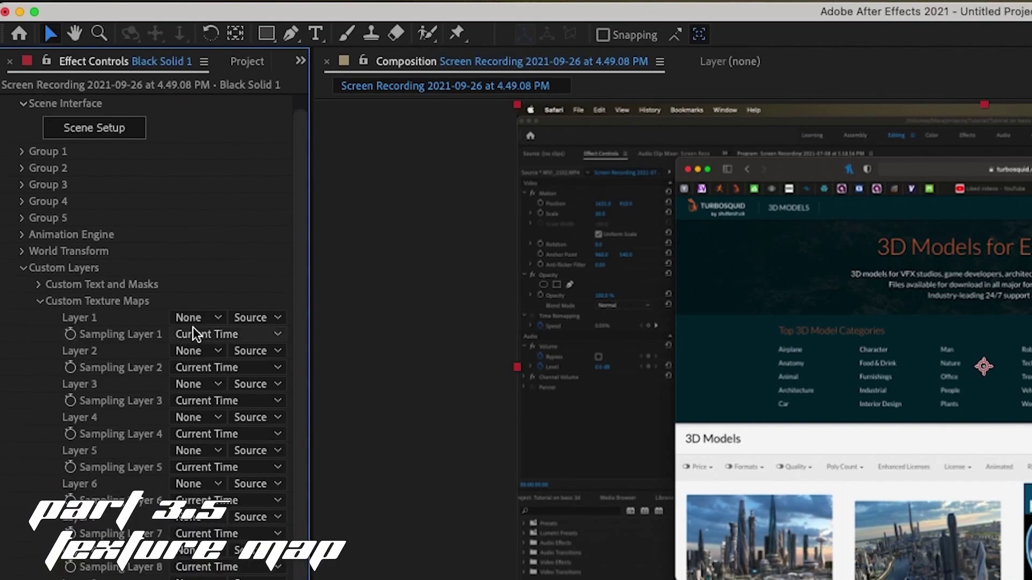
click(199, 318)
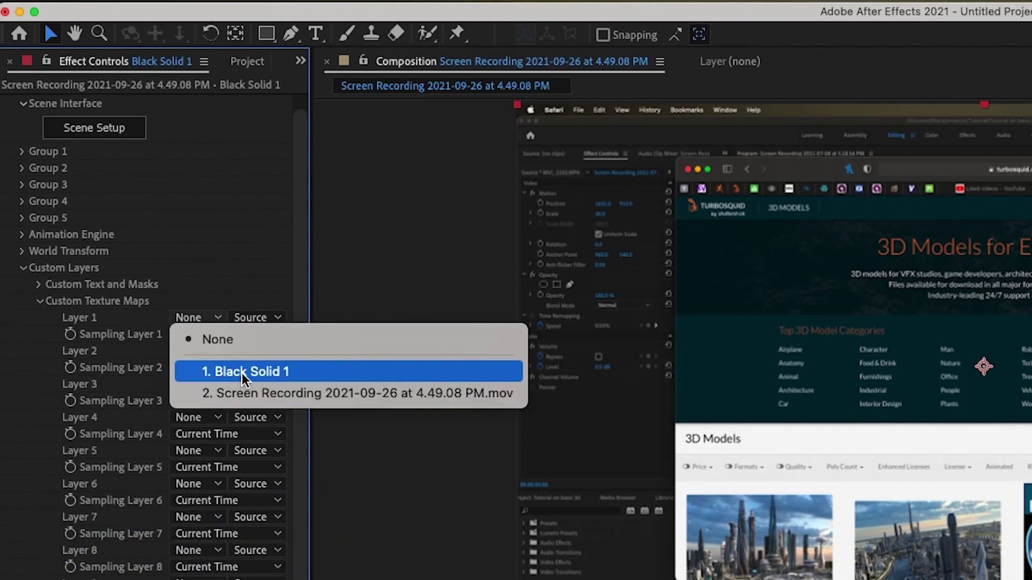
click(243, 389)
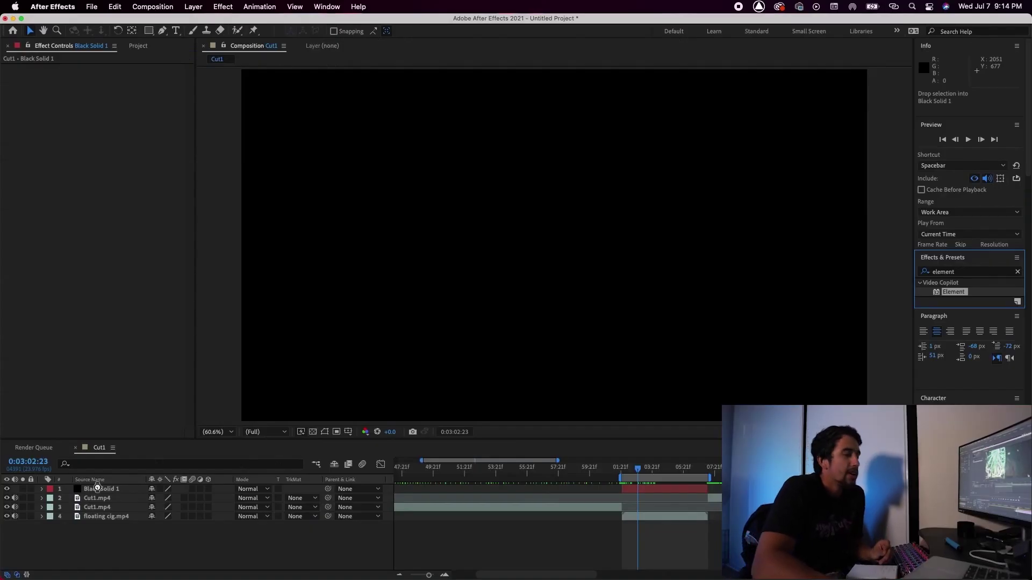
Pre-compose Black Solid 1 and floating cig.mp4 into Pre-comp 1 and open it.
drag(97, 488, 98, 514)
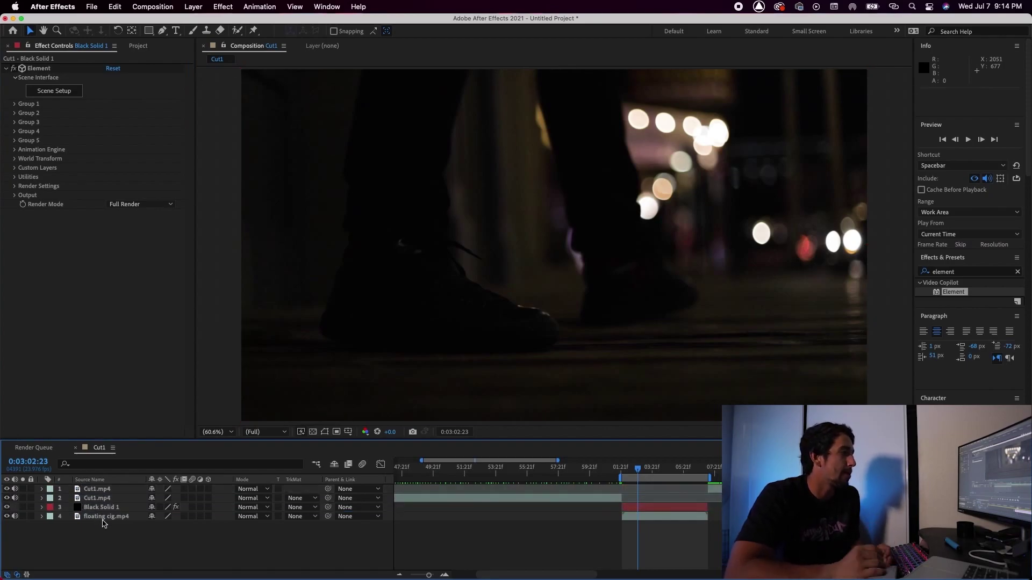
shift+click(102, 516)
right_click(103, 516)
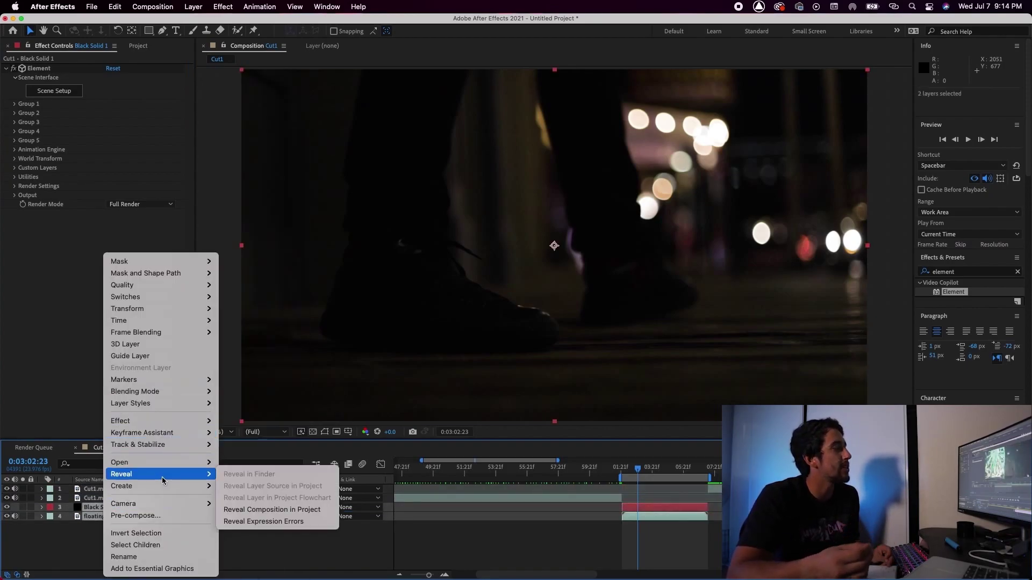
click(149, 518)
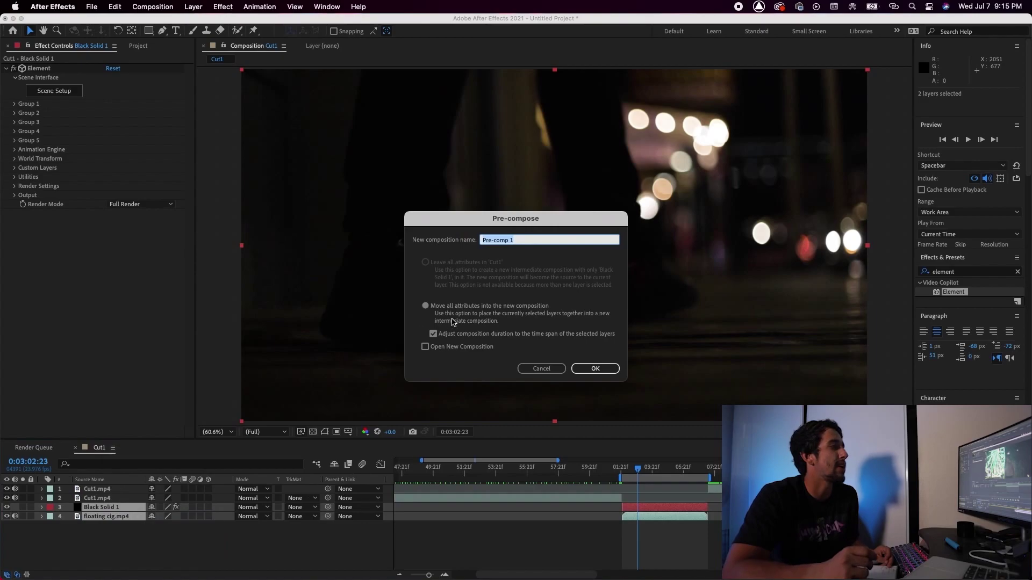
click(594, 369)
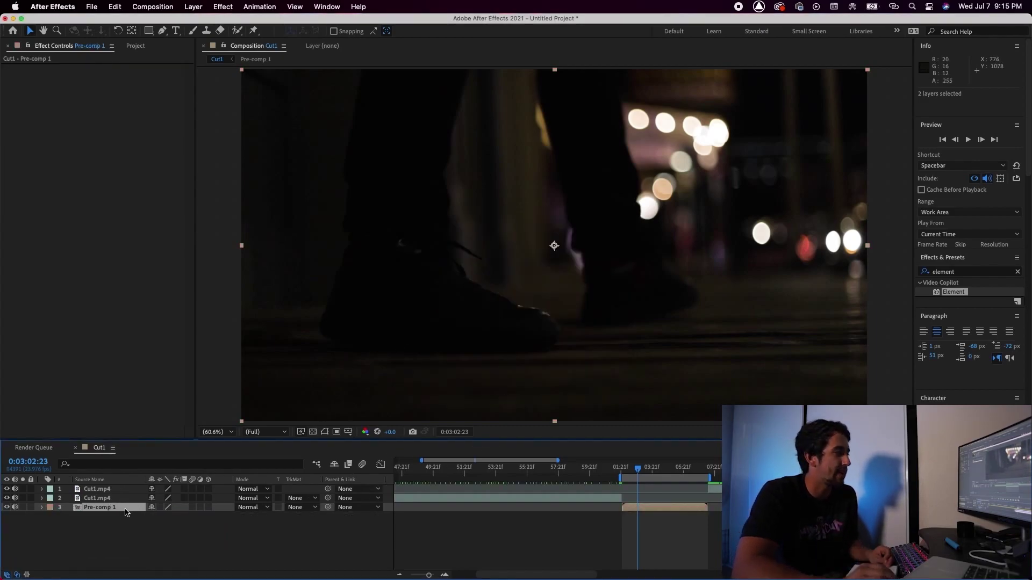
double_click(125, 511)
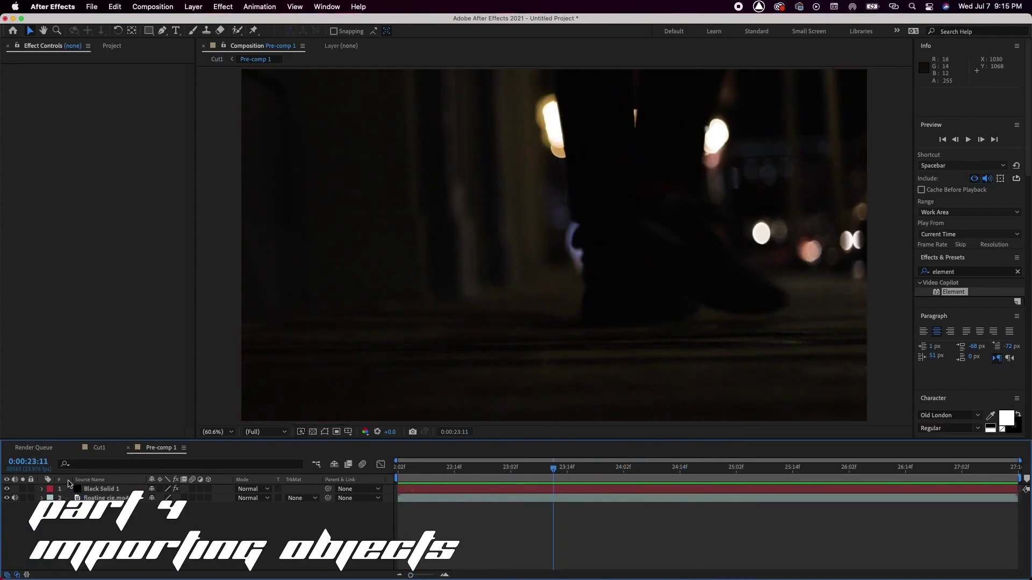
click(111, 489)
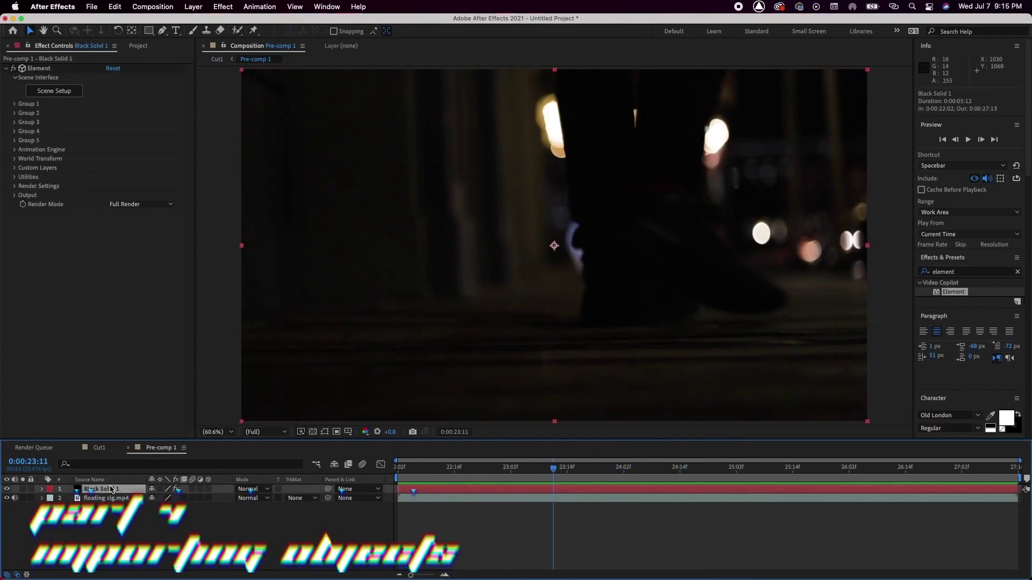
Import cigarette.obj into Element's Scene Setup as a 3D object.
click(60, 91)
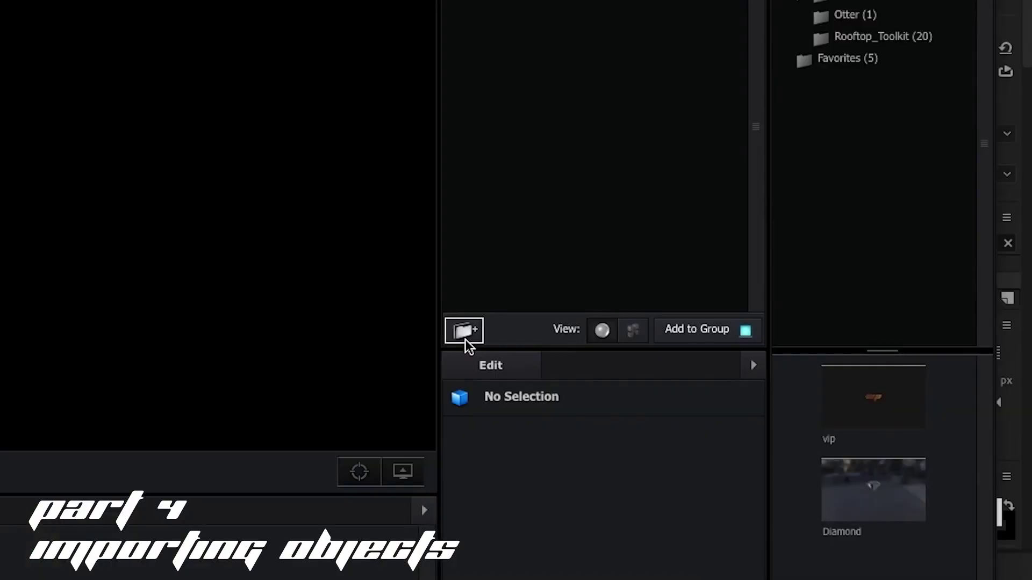
click(465, 338)
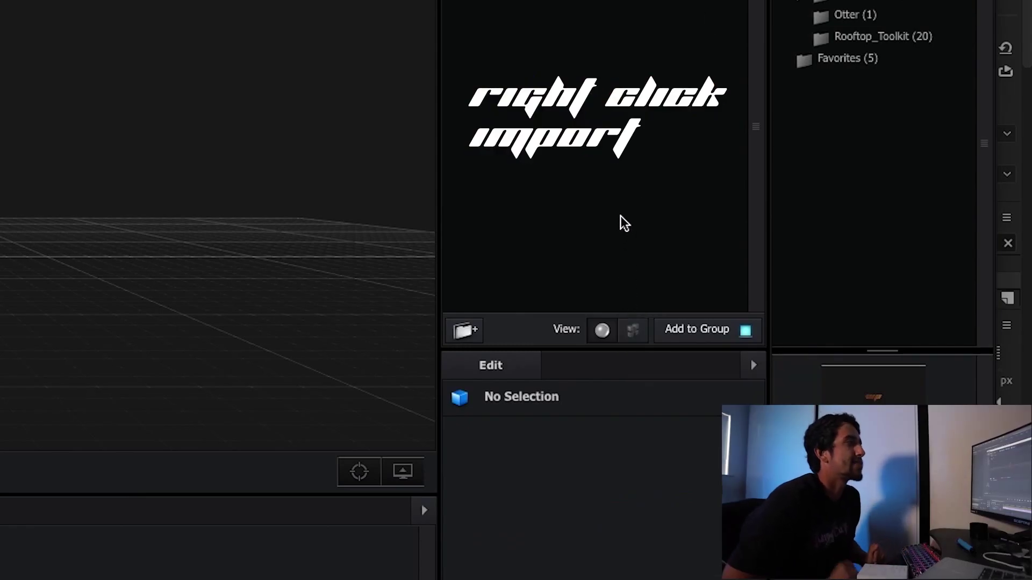
right_click(620, 217)
click(686, 253)
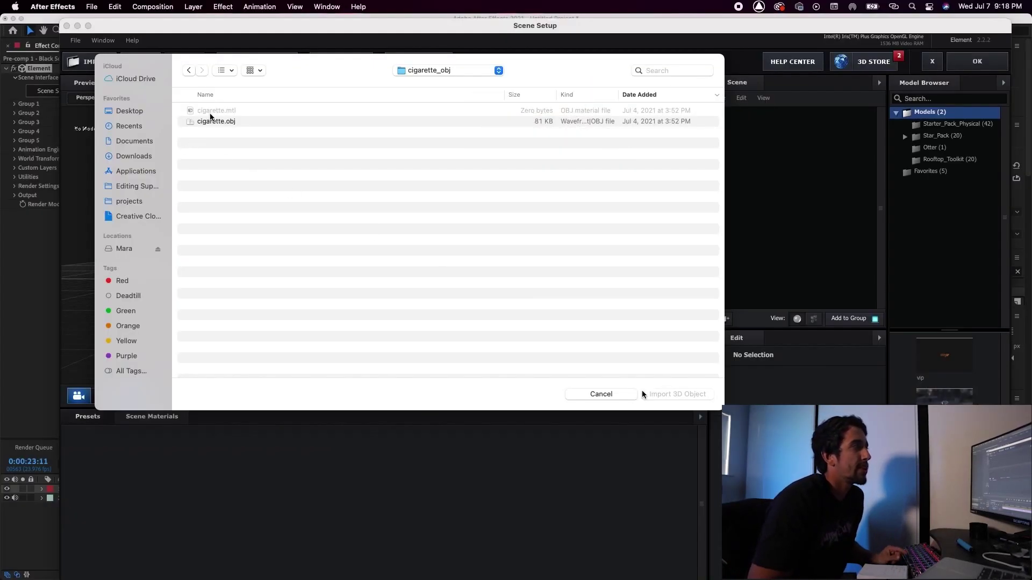
click(221, 122)
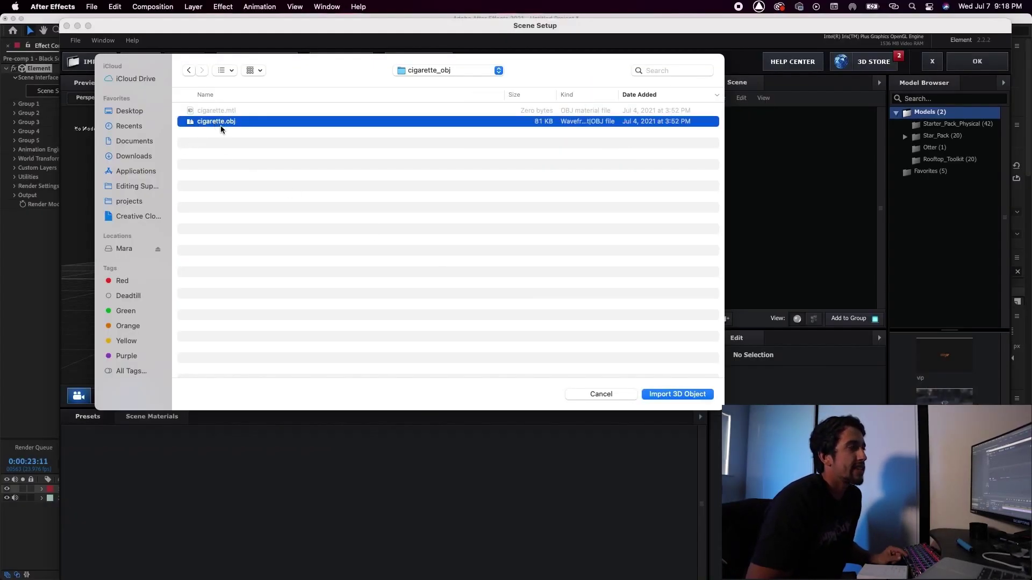
click(208, 114)
click(216, 121)
click(680, 394)
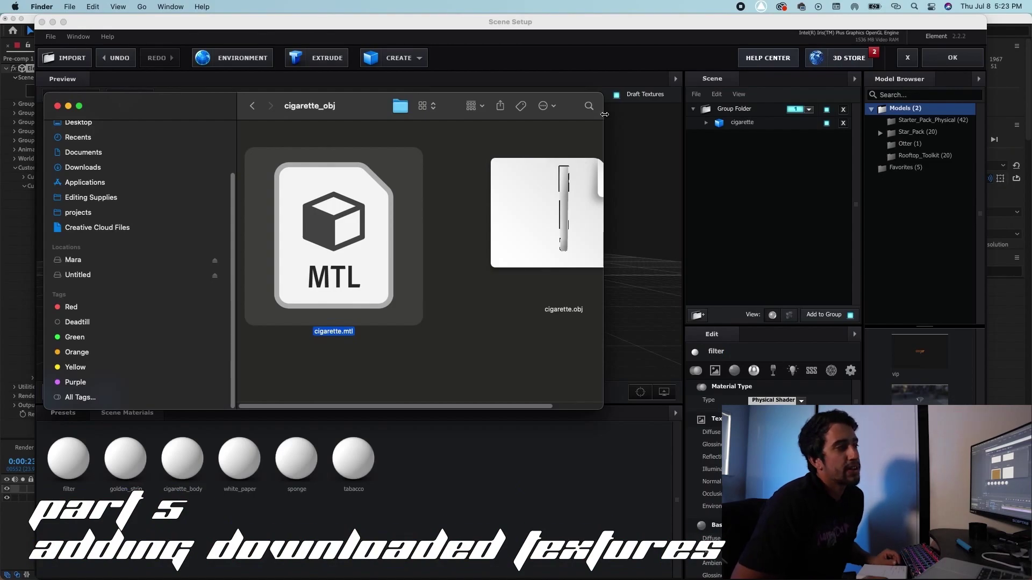
Load filter.jpg from the Texture folder as the filter material's diffuse texture.
drag(604, 114, 773, 114)
click(252, 105)
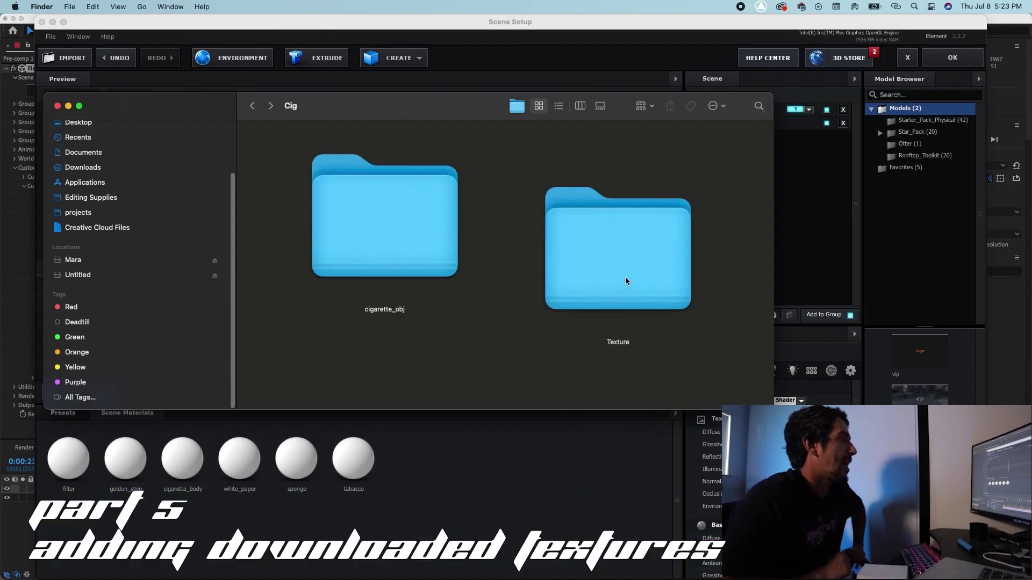
double_click(625, 280)
scroll(734, 249, down, 2)
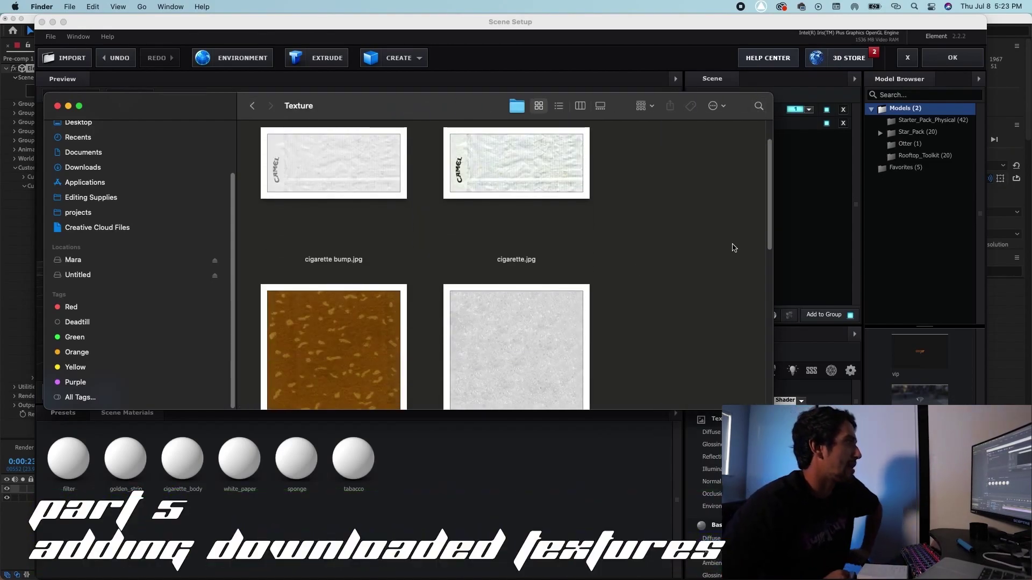
drag(652, 115, 505, 112)
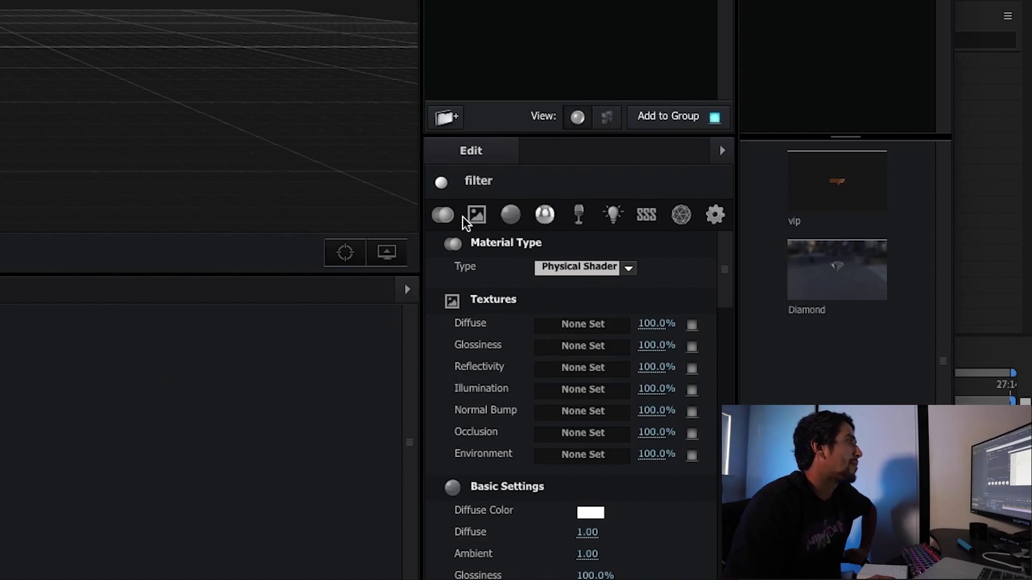
click(606, 331)
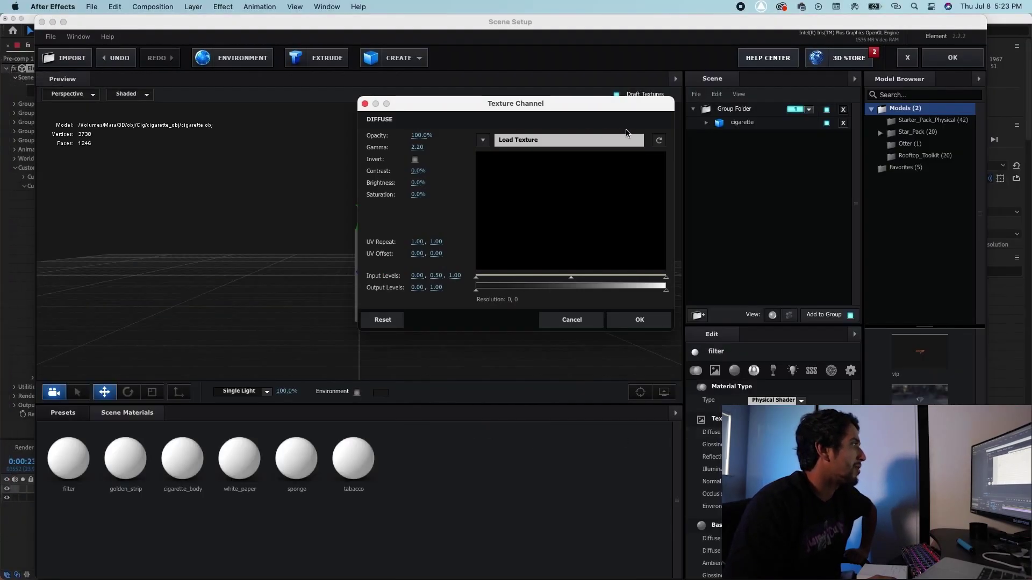
click(484, 140)
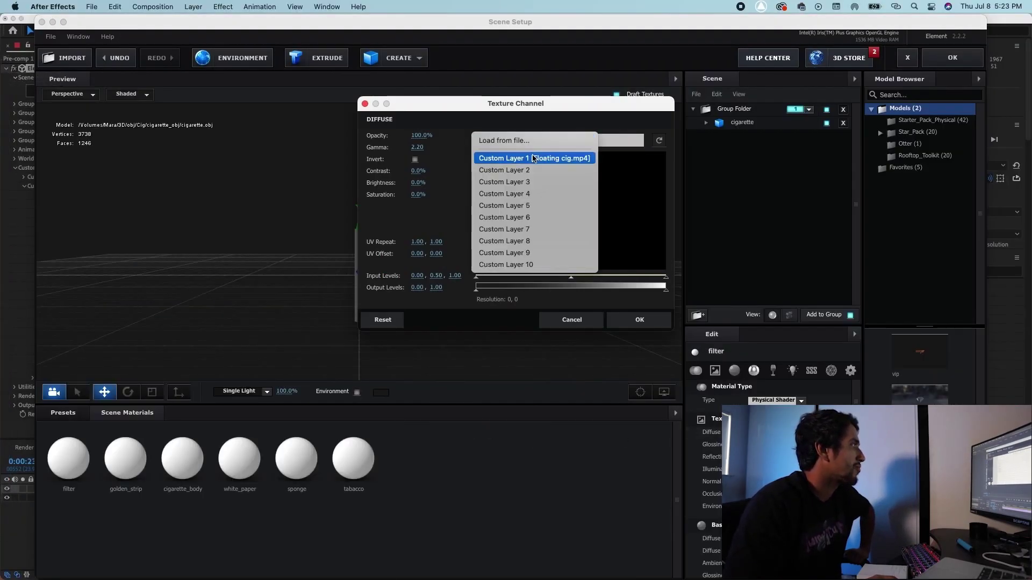
click(627, 138)
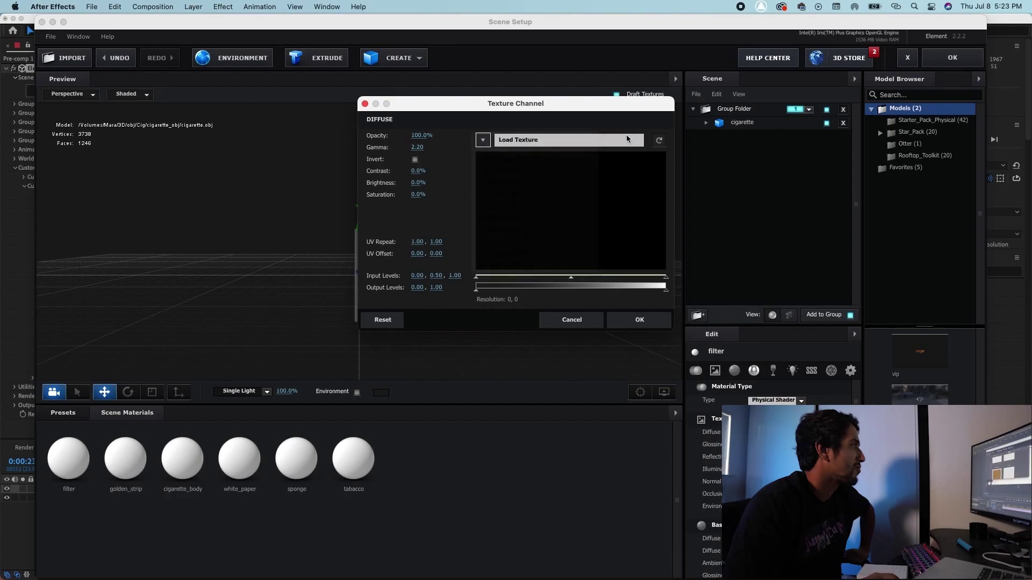
click(585, 139)
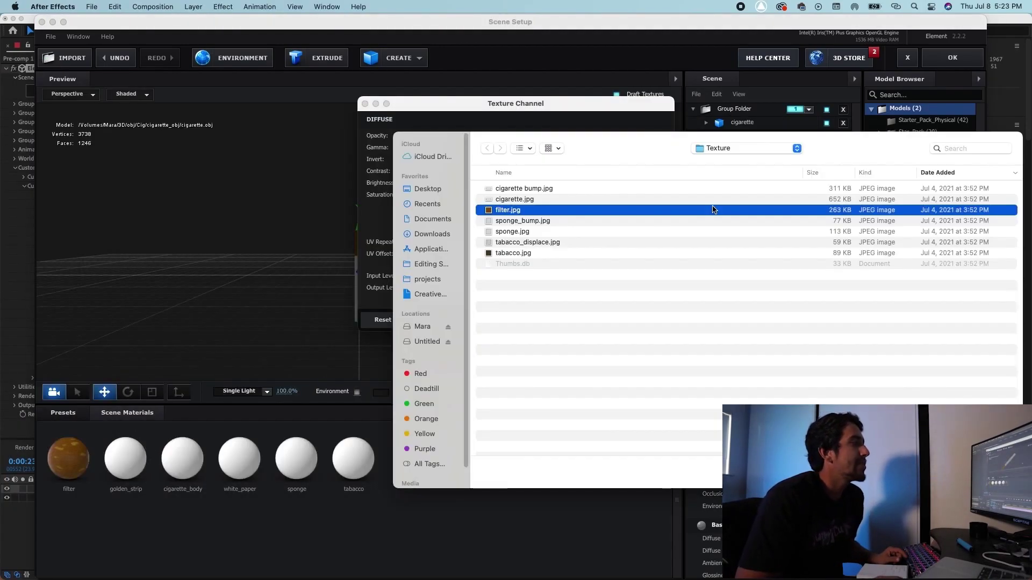
double_click(712, 209)
Apply the cigarette_body material across the cigarette model.
click(179, 473)
right_click(127, 462)
right_click(168, 466)
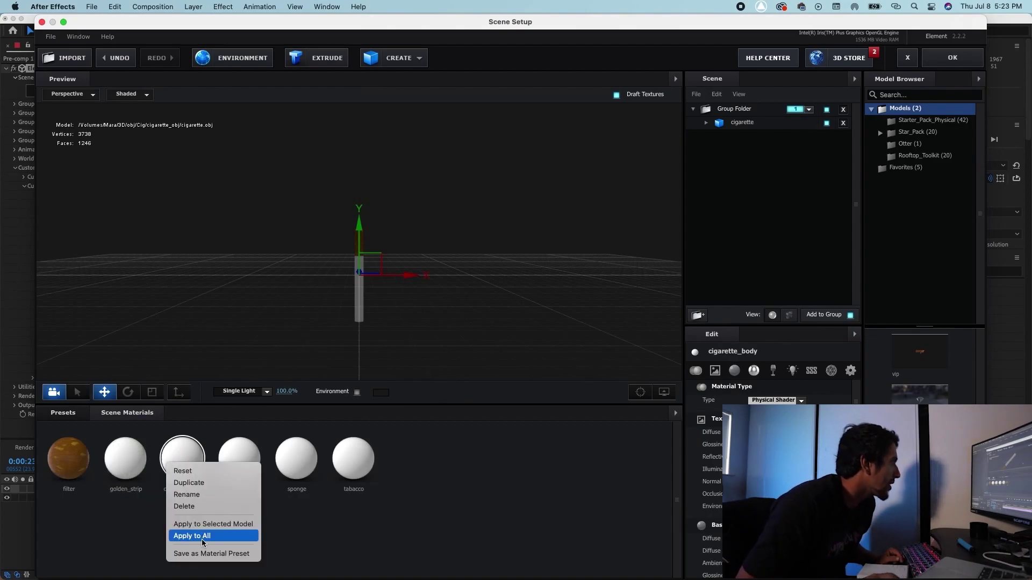
click(203, 536)
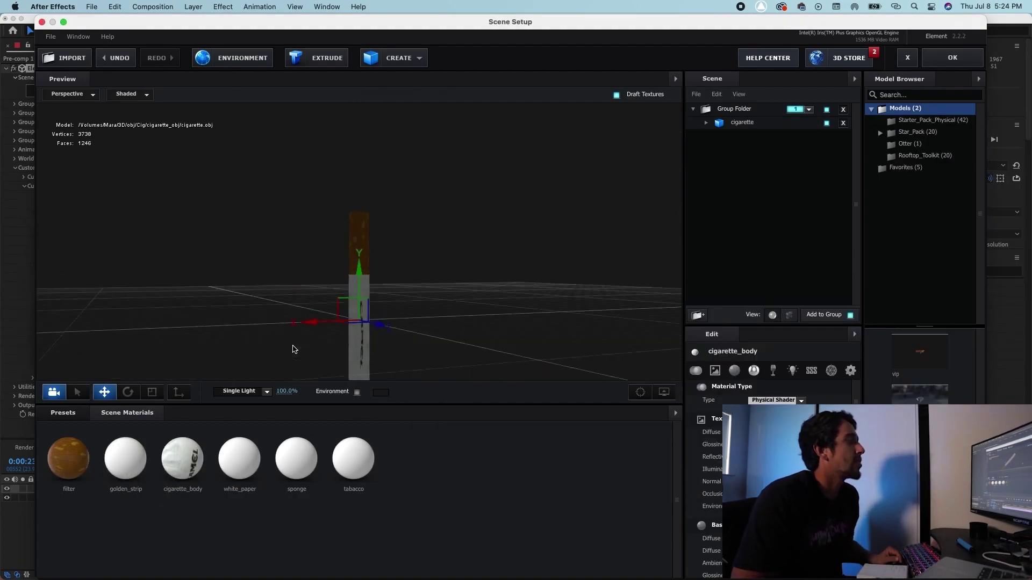
Select the tabacco and golden_strip materials with the texture files shown as icons.
click(352, 453)
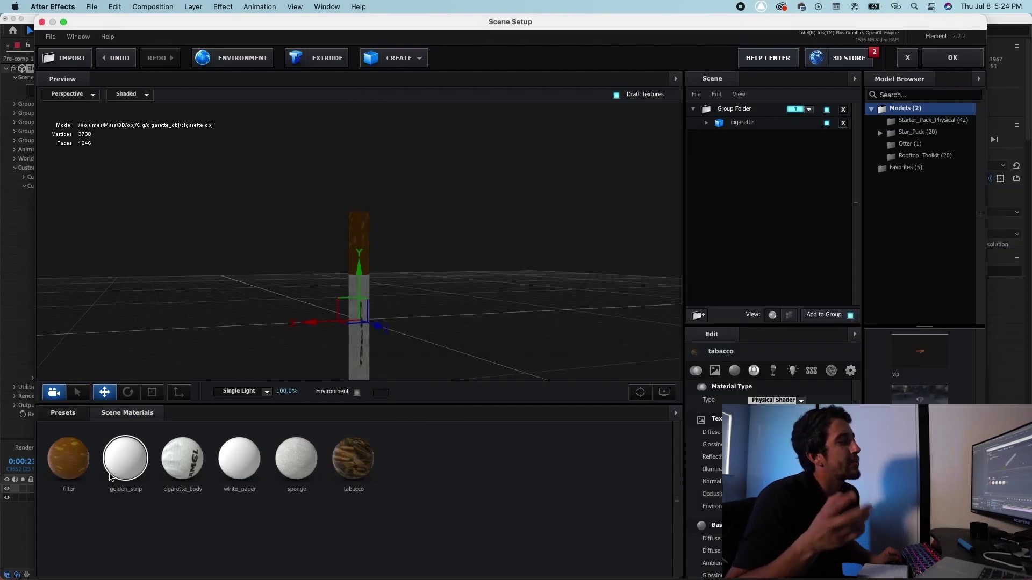
click(125, 458)
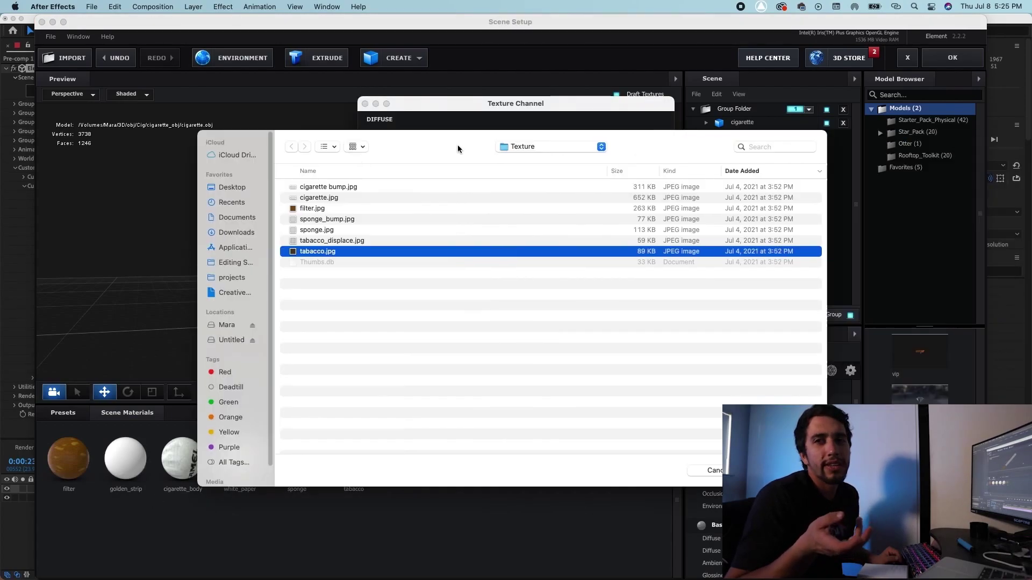
click(330, 145)
click(346, 180)
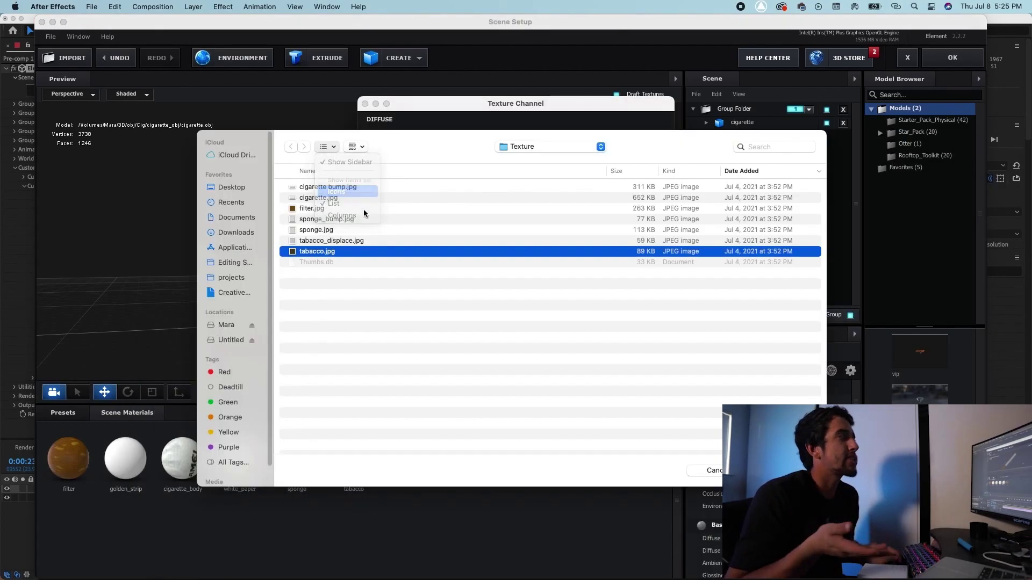
click(347, 184)
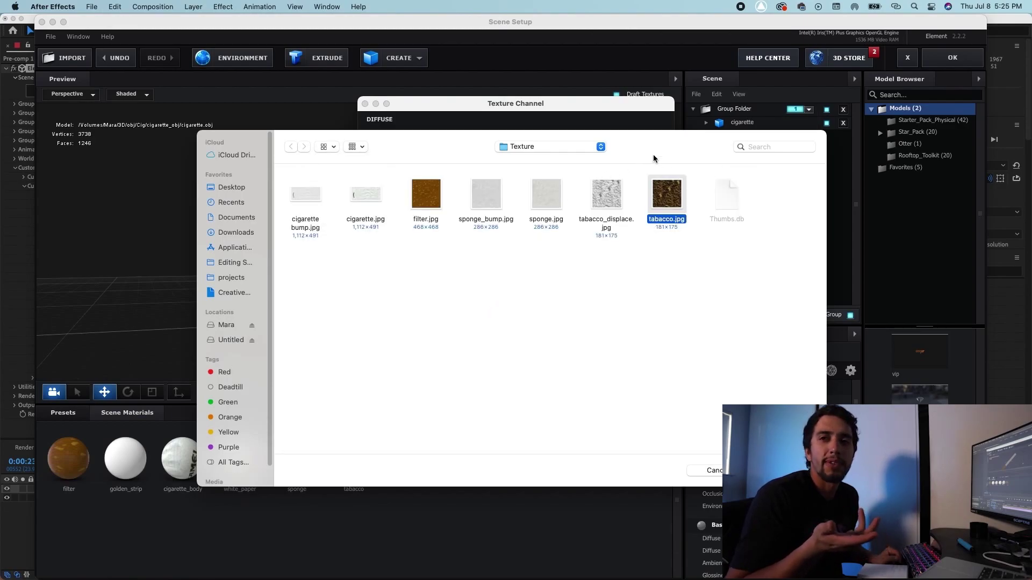
drag(652, 154, 618, 403)
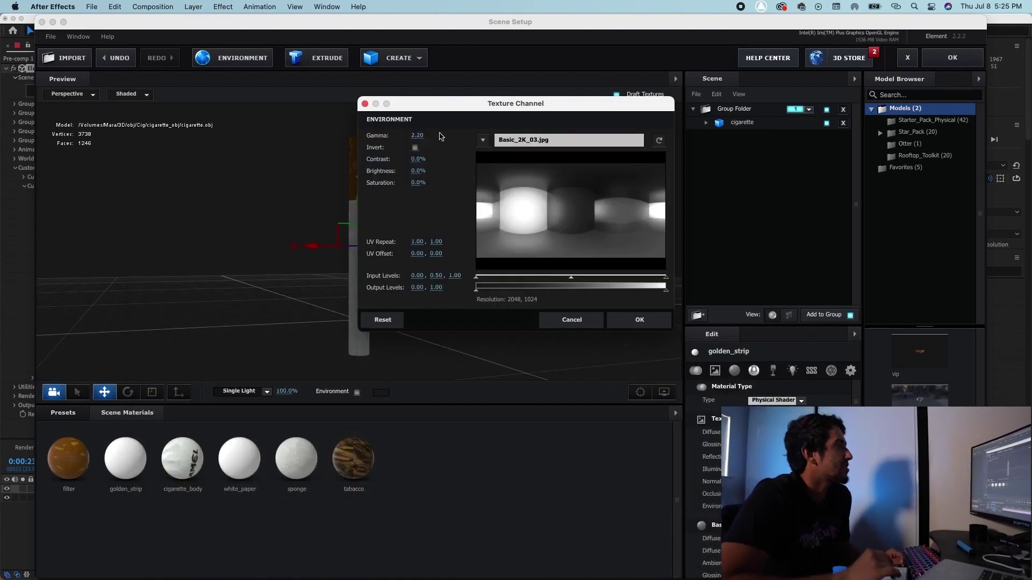
Use Custom Layer 1 as the environment map texture.
click(483, 141)
click(546, 160)
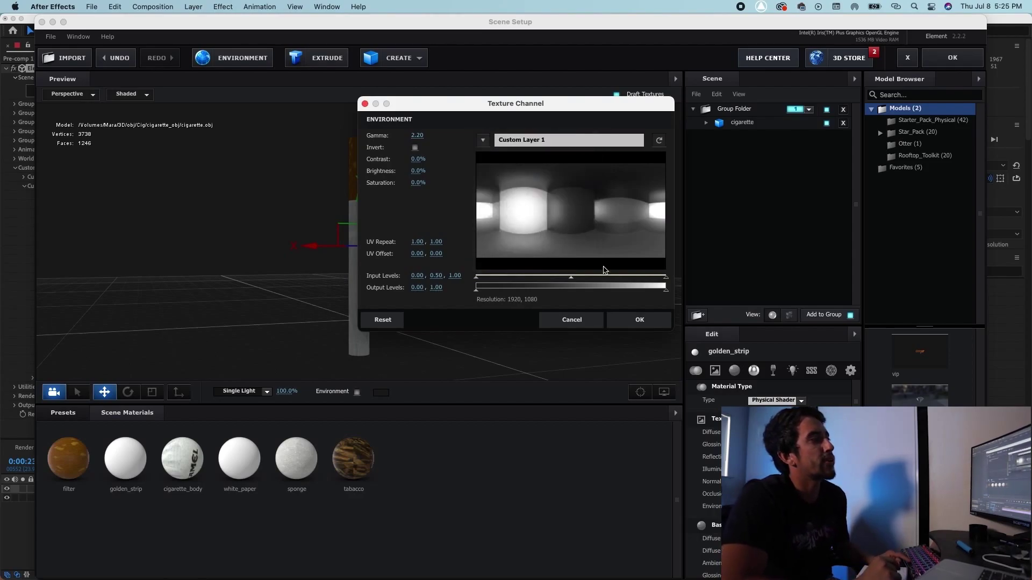
click(624, 320)
drag(371, 215, 303, 175)
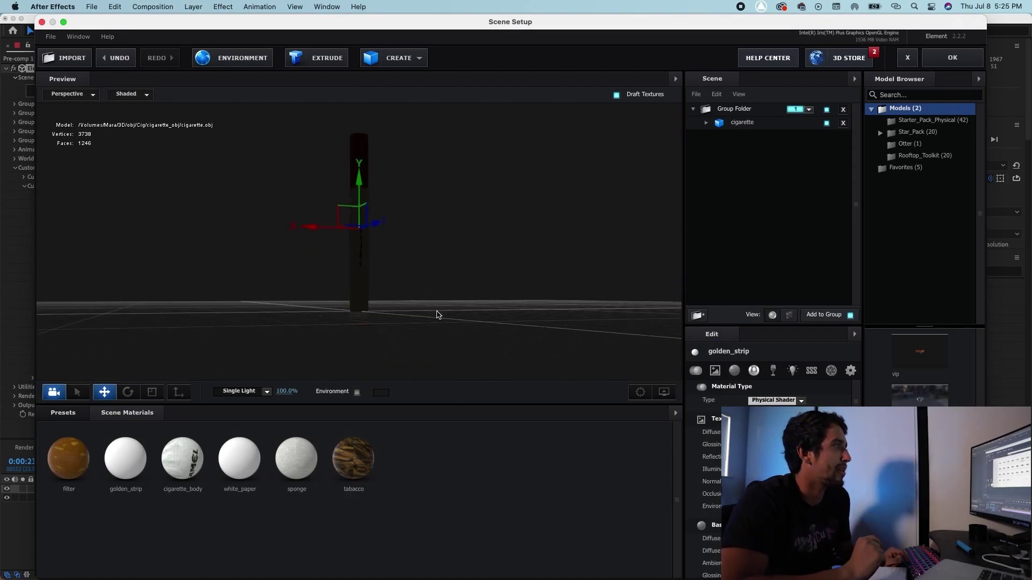
Rotate the cigarette to a diagonal angle and apply the scene.
scroll(433, 322, up, 3)
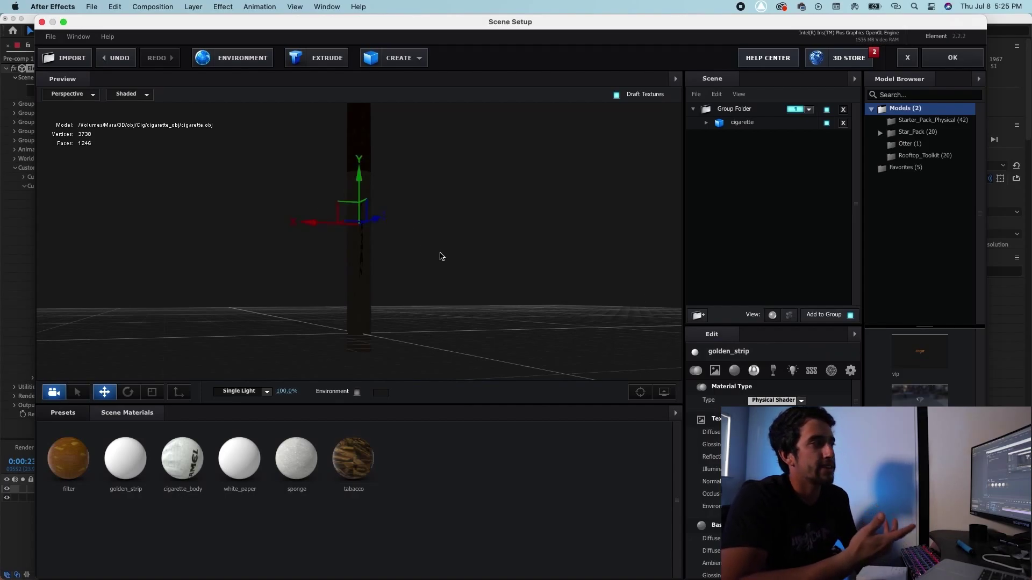
click(128, 392)
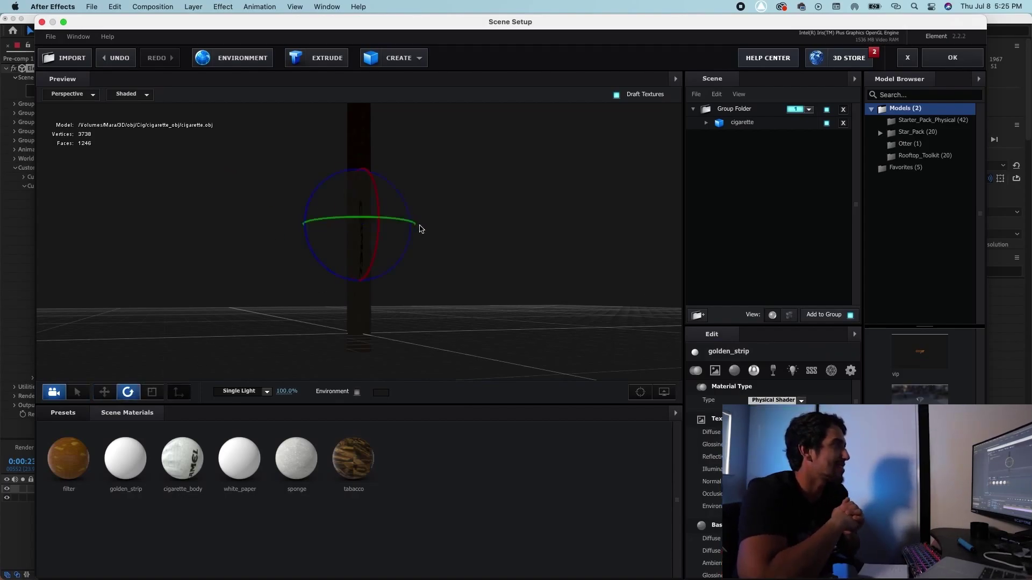
drag(411, 215, 317, 107)
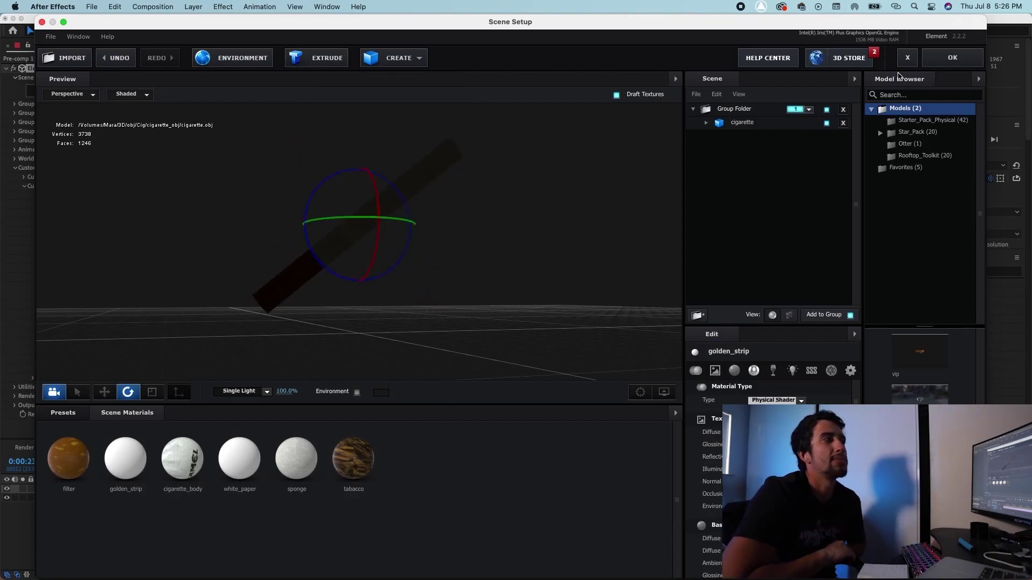
click(934, 58)
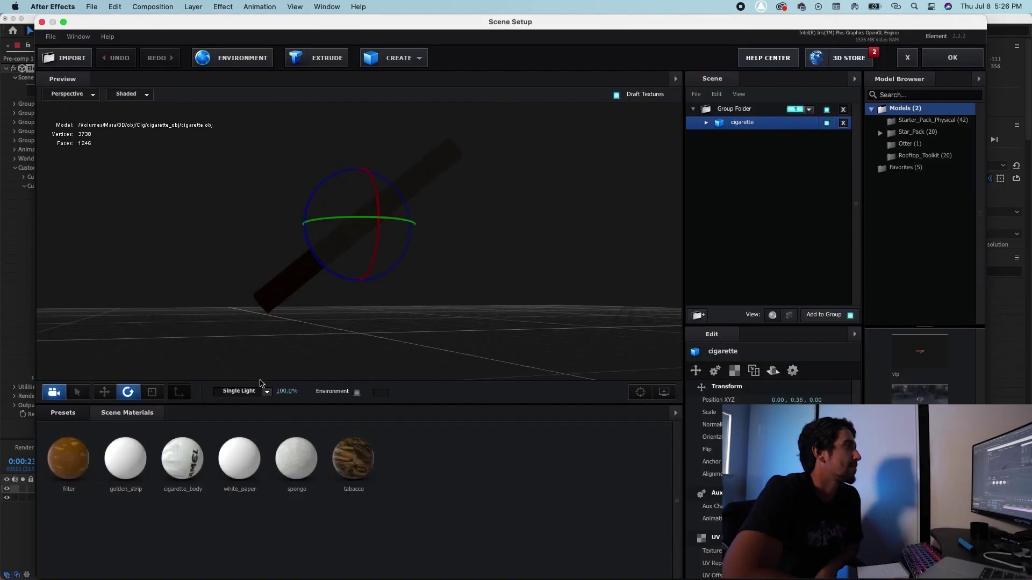
Light the cigarette with the 360 preset at about 20% brightness, environment hidden, and apply.
click(260, 391)
scroll(263, 473, down, 3)
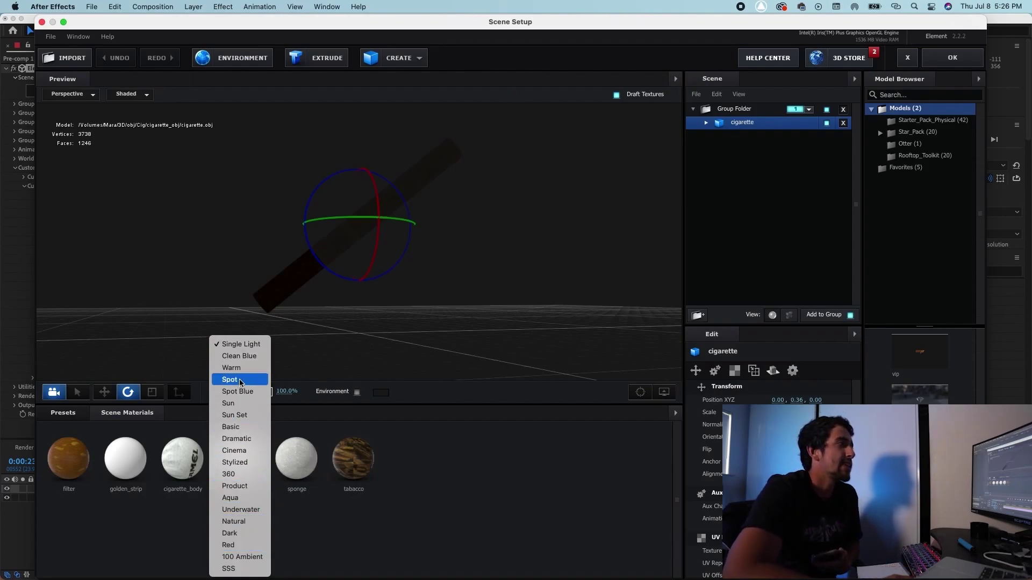
click(240, 474)
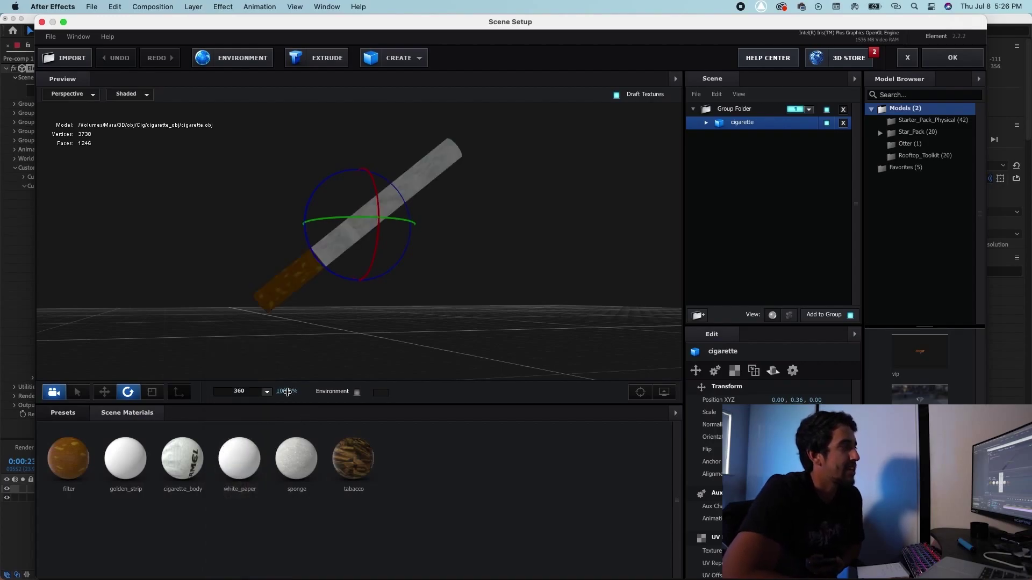
drag(287, 392, 257, 403)
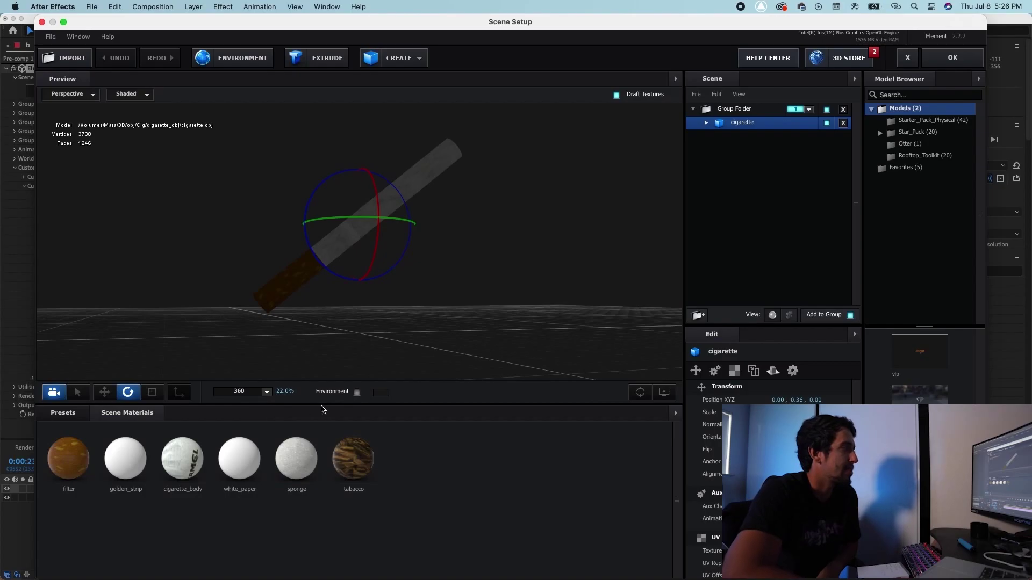
click(357, 393)
click(357, 393)
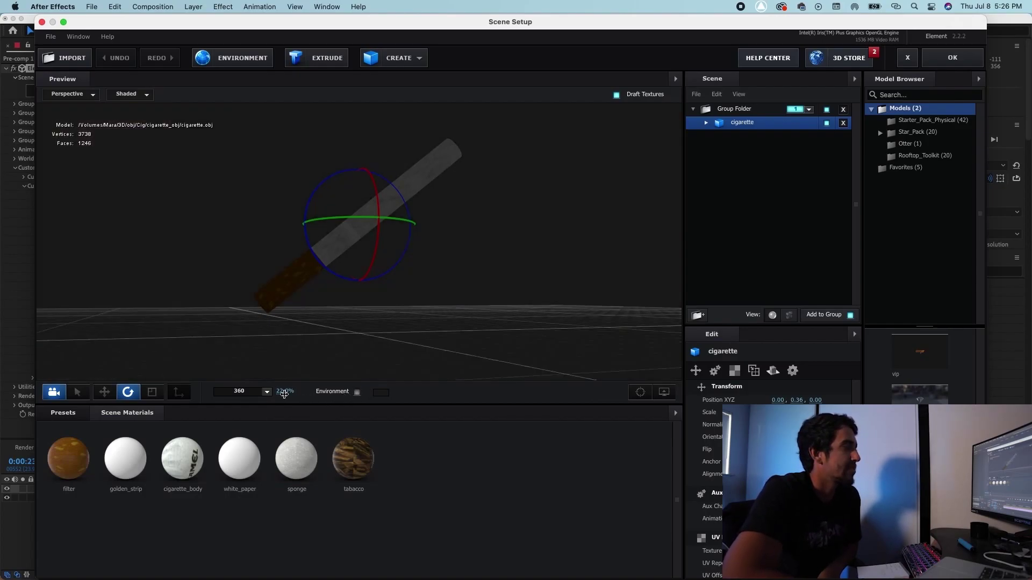
drag(287, 394, 299, 397)
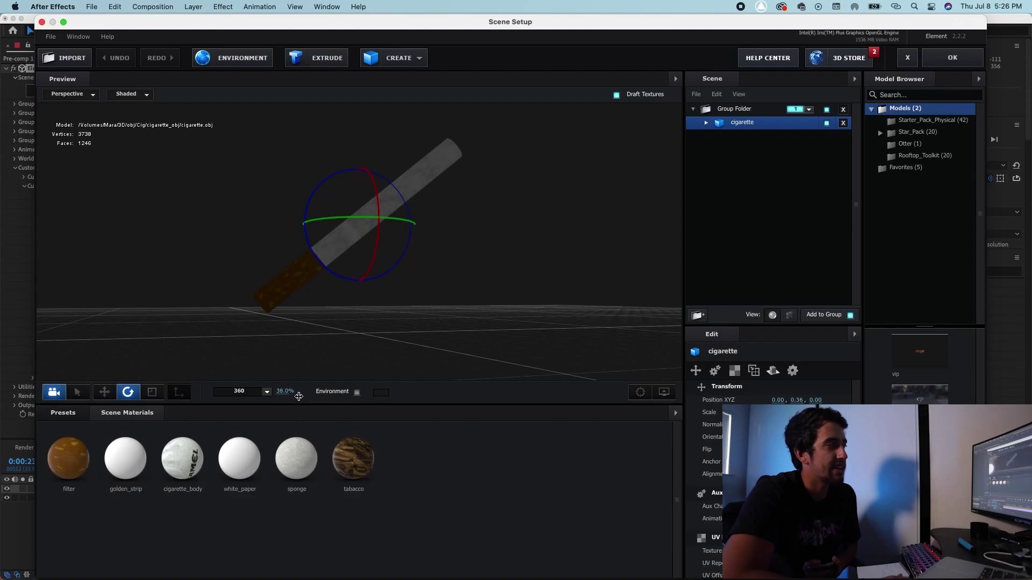
click(928, 63)
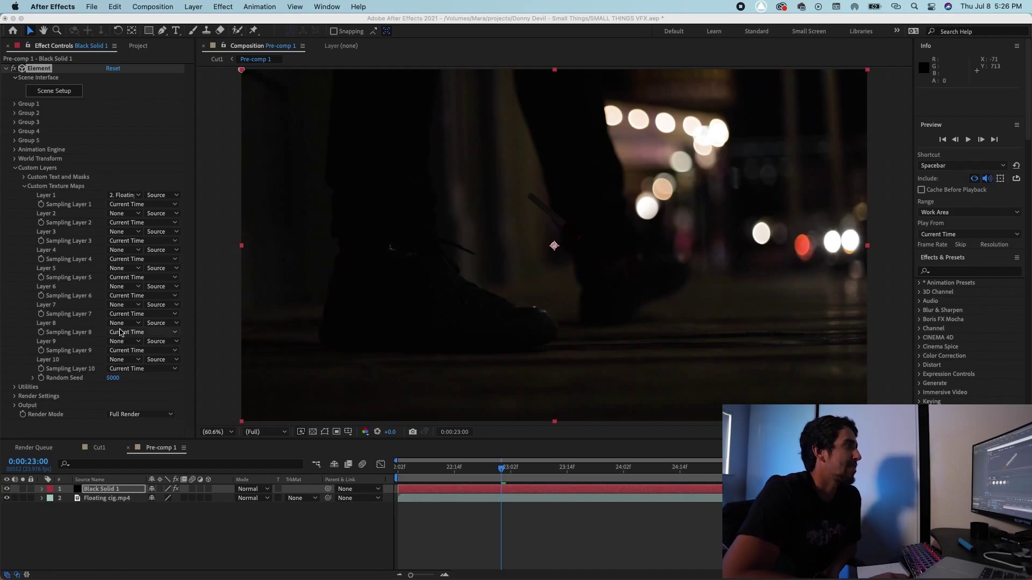
click(54, 90)
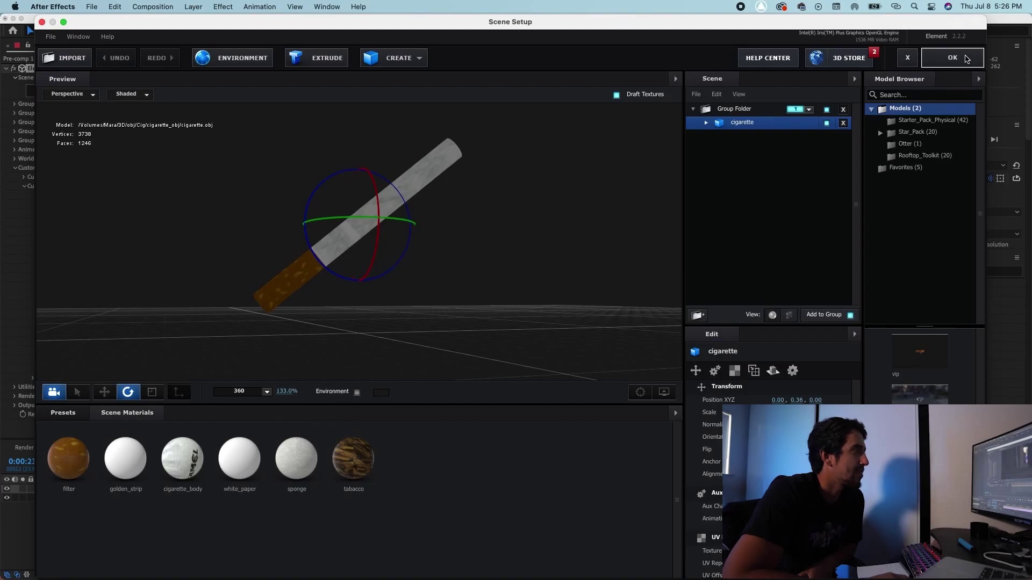
click(966, 59)
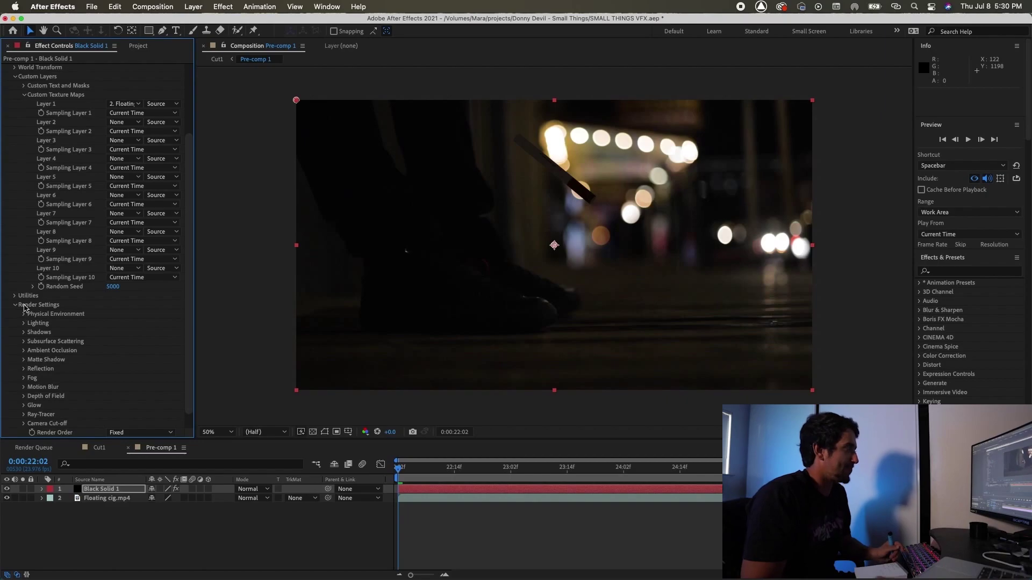
Expand Element's World Transform, preview the comp, and enable keyframing for World Position XY.
scroll(24, 308, up, 4)
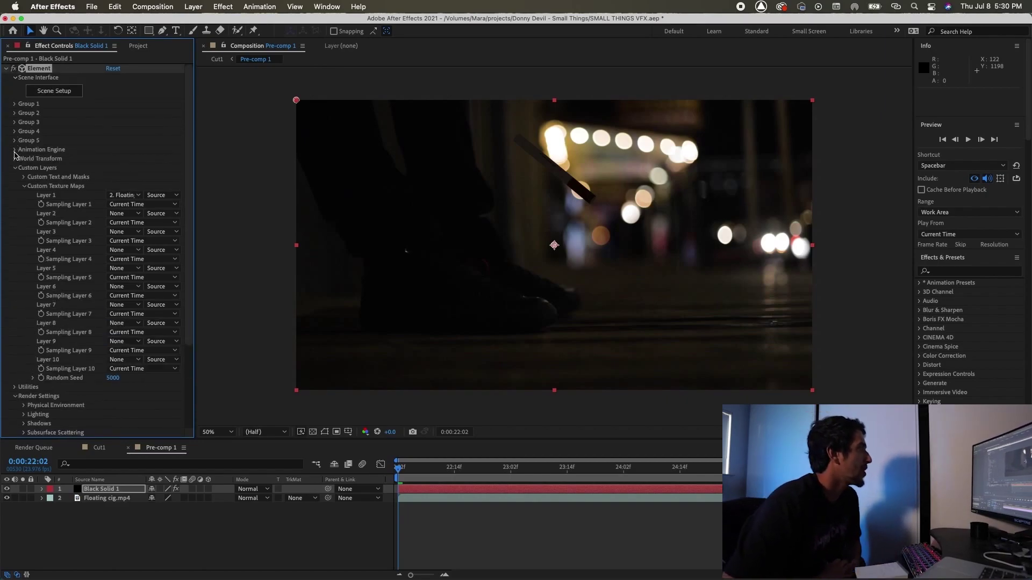
click(15, 167)
click(15, 159)
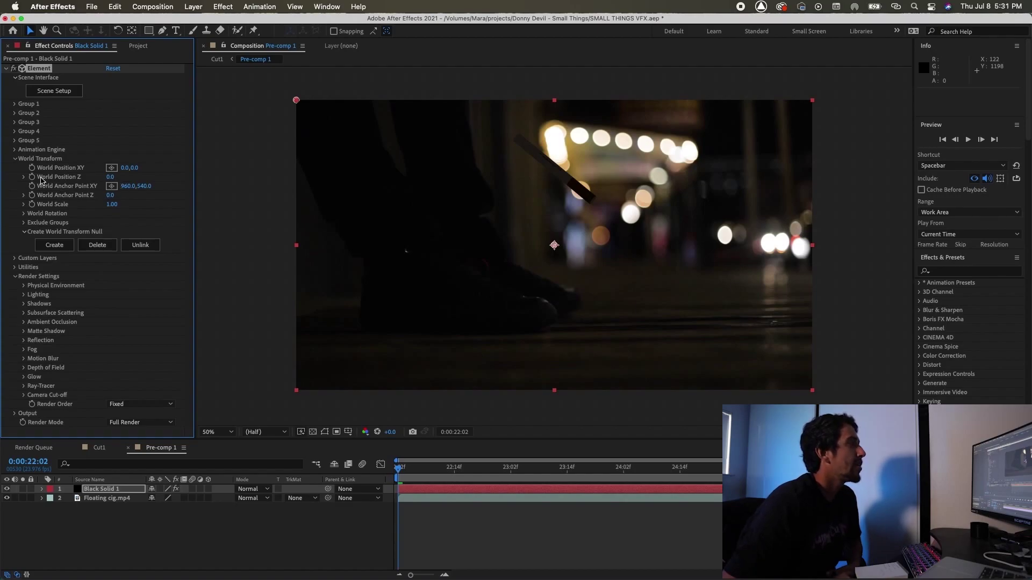
click(429, 490)
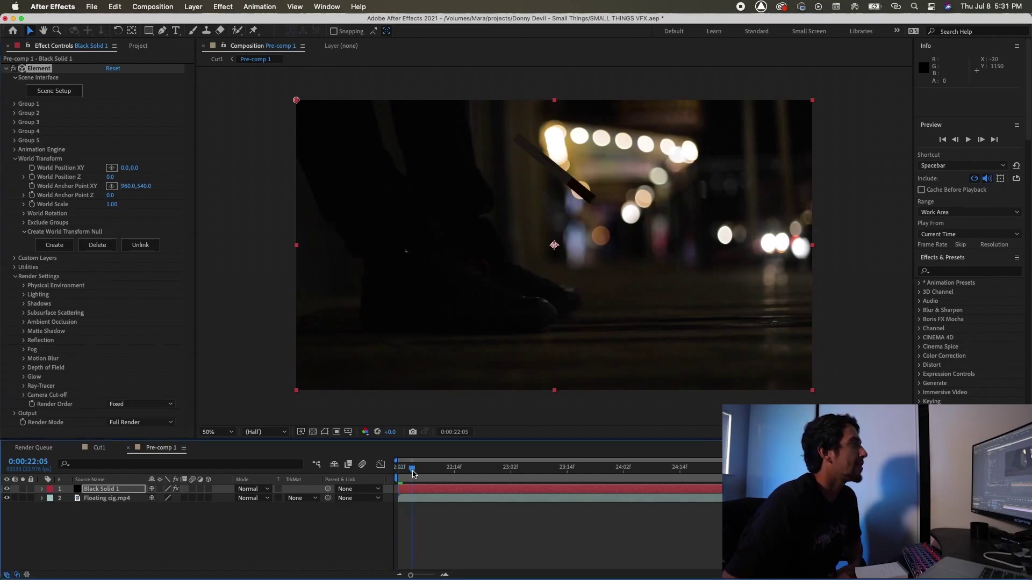
key(space)
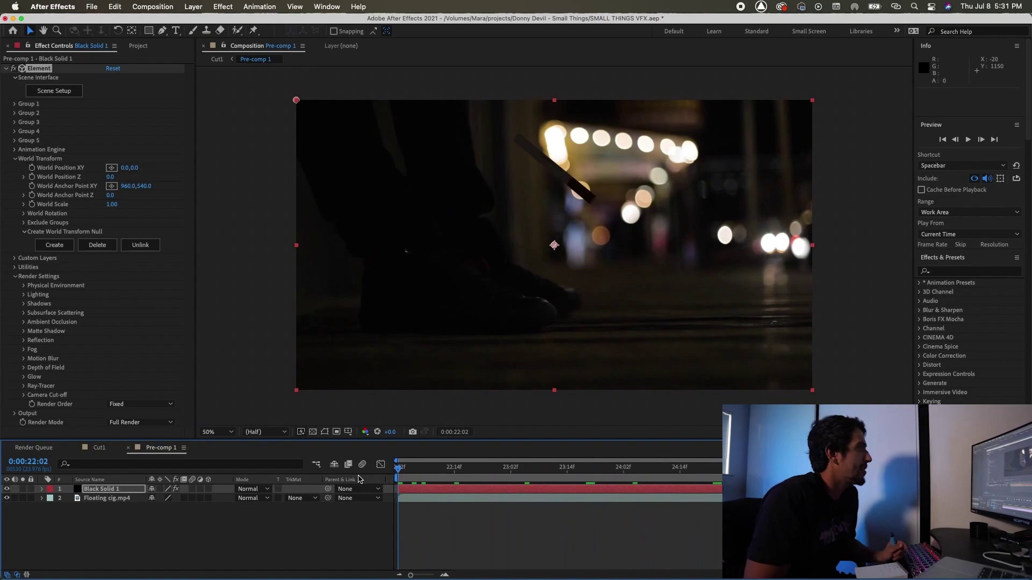
key(space)
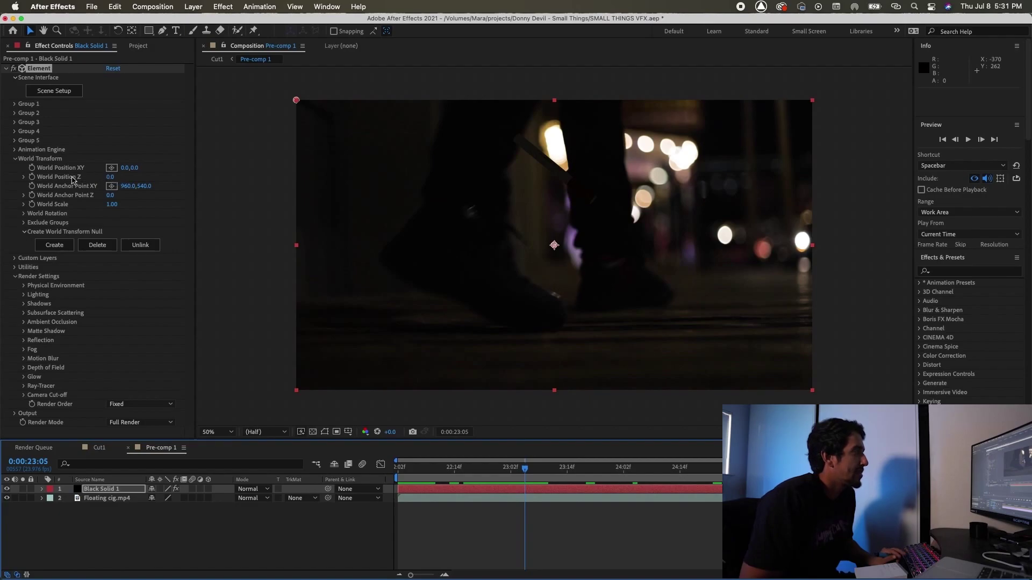
click(33, 168)
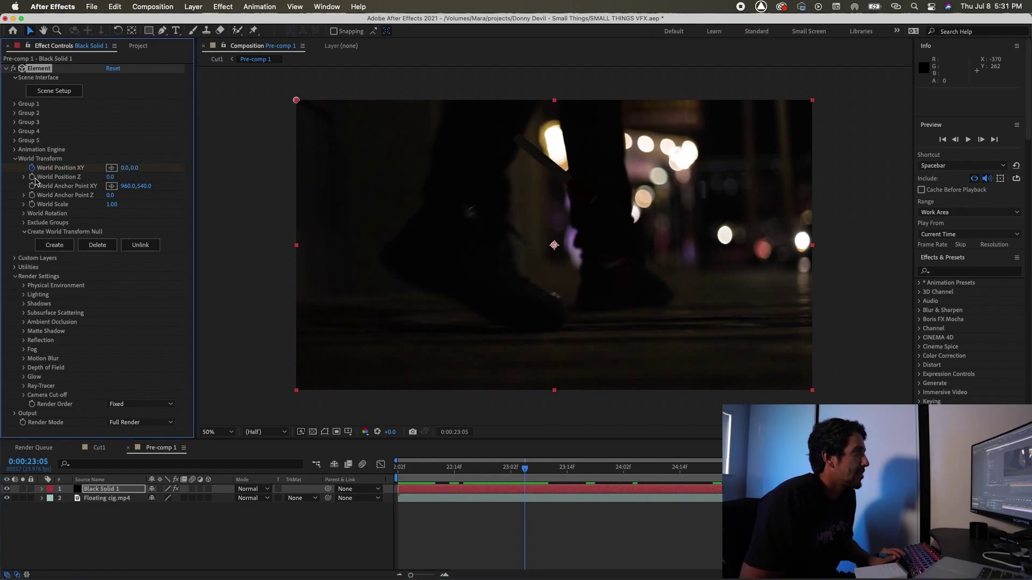
Expand World Rotation and set the cigarette's World Position Y to -153.
click(24, 214)
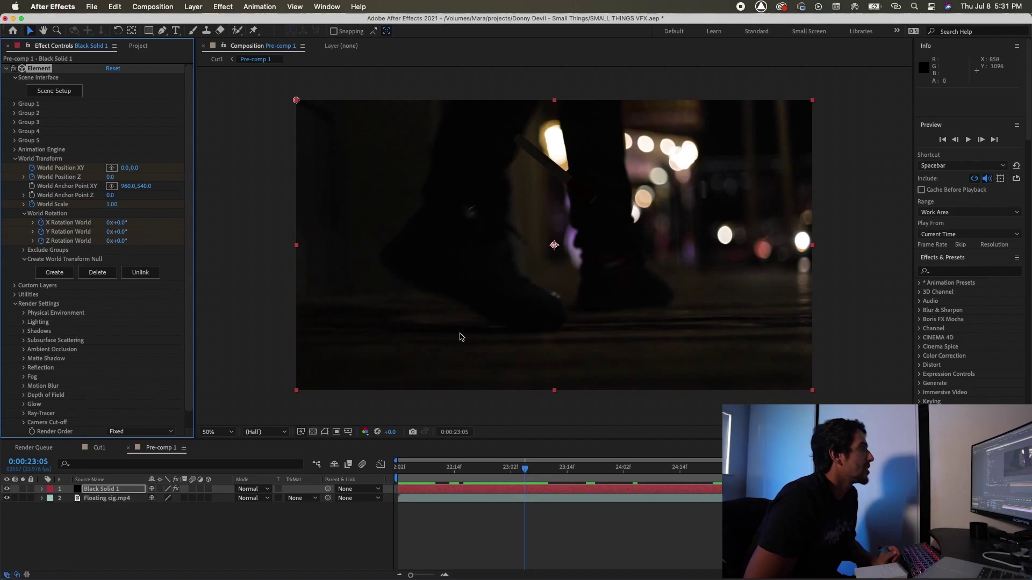
drag(182, 169, 220, 169)
click(138, 168)
text(-153)
key(Return)
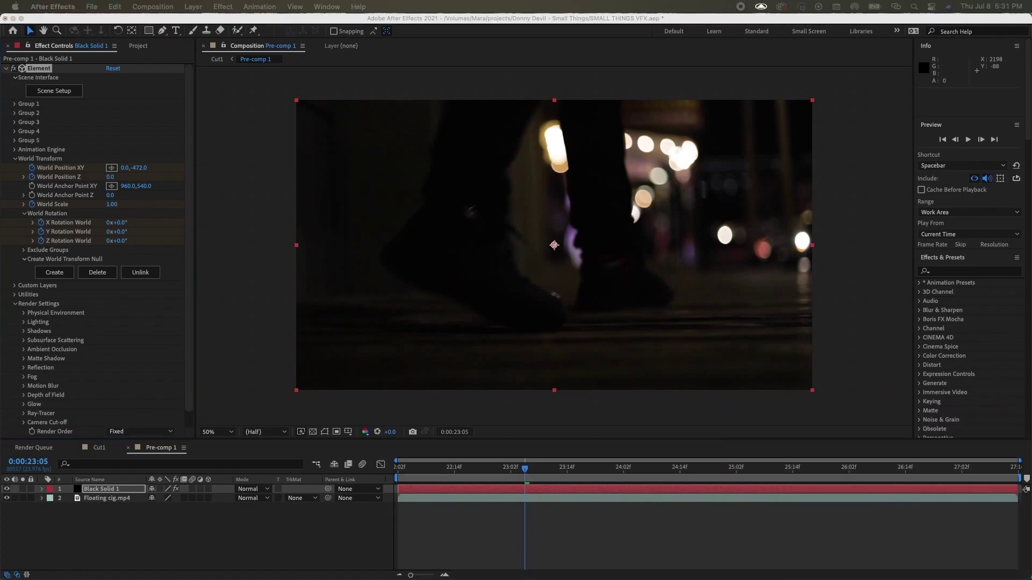
Revert World Position to 0,0, then scrub Y out of frame through -472 to -692.
click(122, 180)
key(super+z)
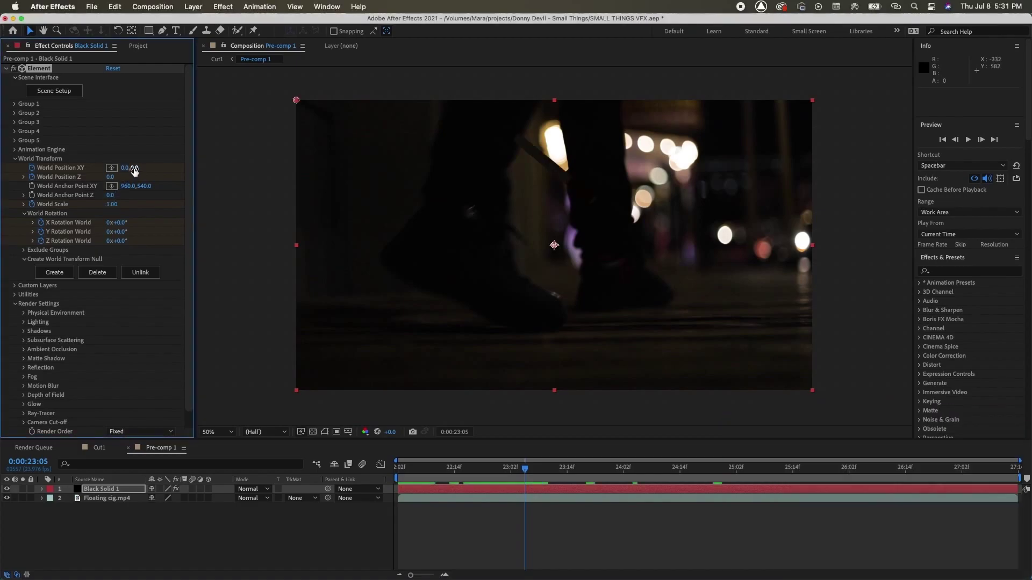
drag(134, 171, 1, 221)
drag(525, 467, 623, 472)
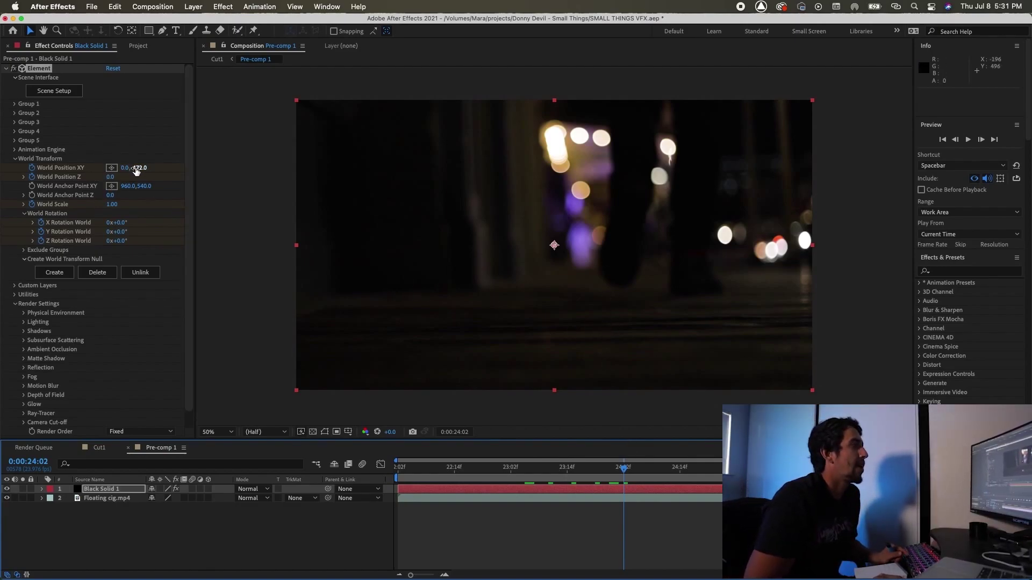
drag(141, 168, 1, 189)
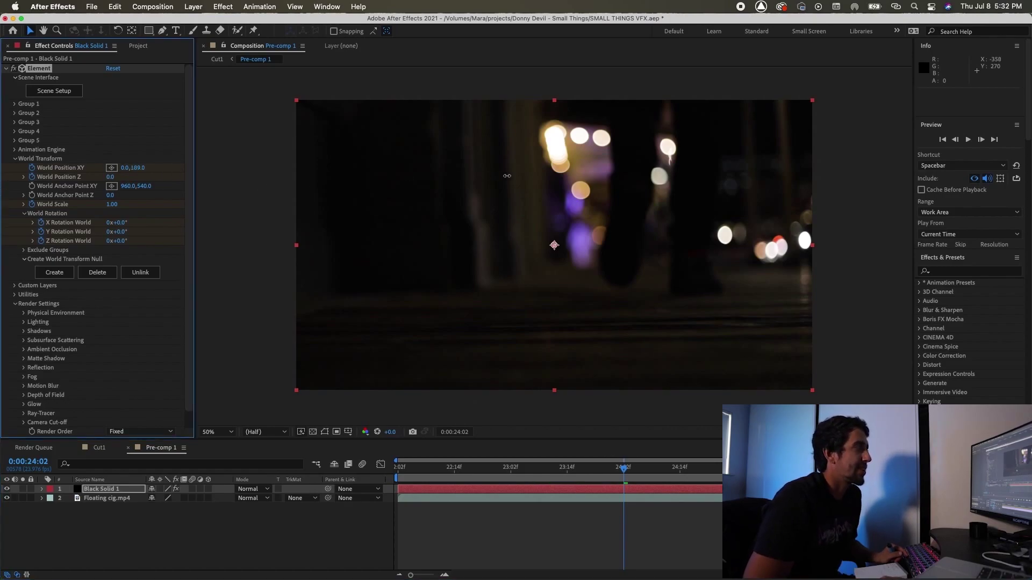
Lower the cigarette into the shot, return to 23:15, and undo an X-axis tilt.
drag(506, 176, 489, 227)
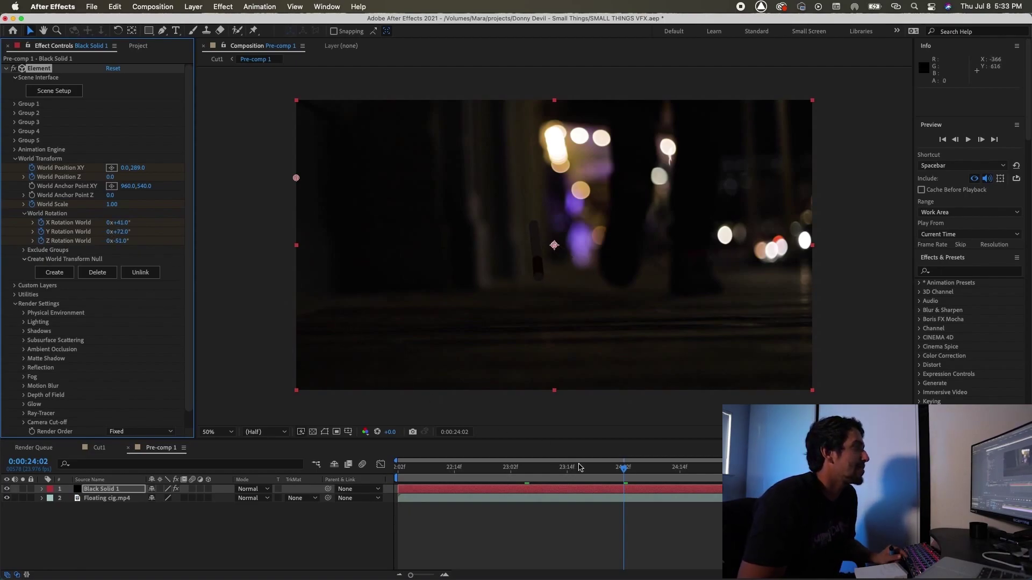
drag(625, 472, 896, 492)
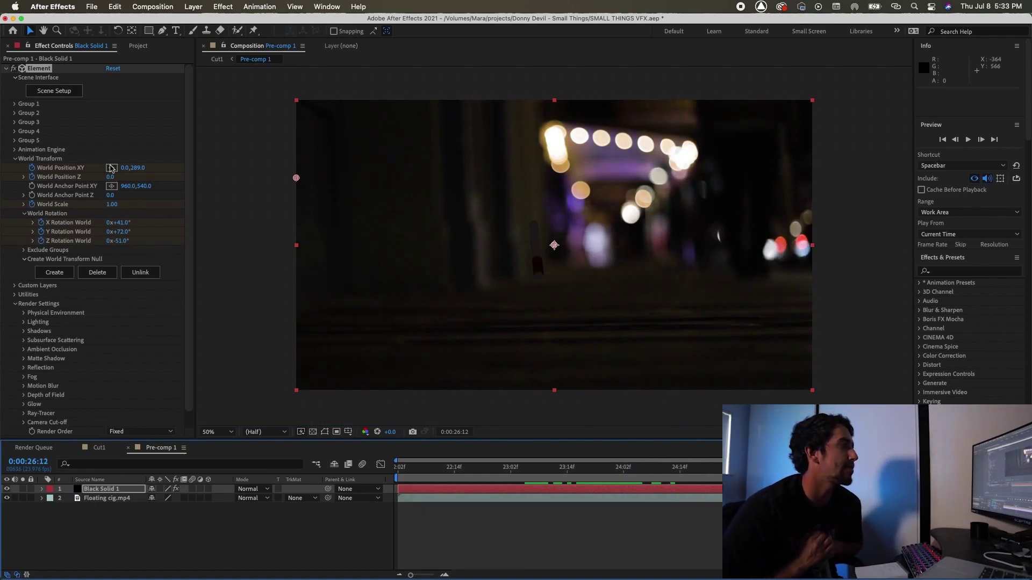
drag(125, 225, 69, 230)
key(ctrl+z)
key(ctrl+z)
key(ctrl+z)
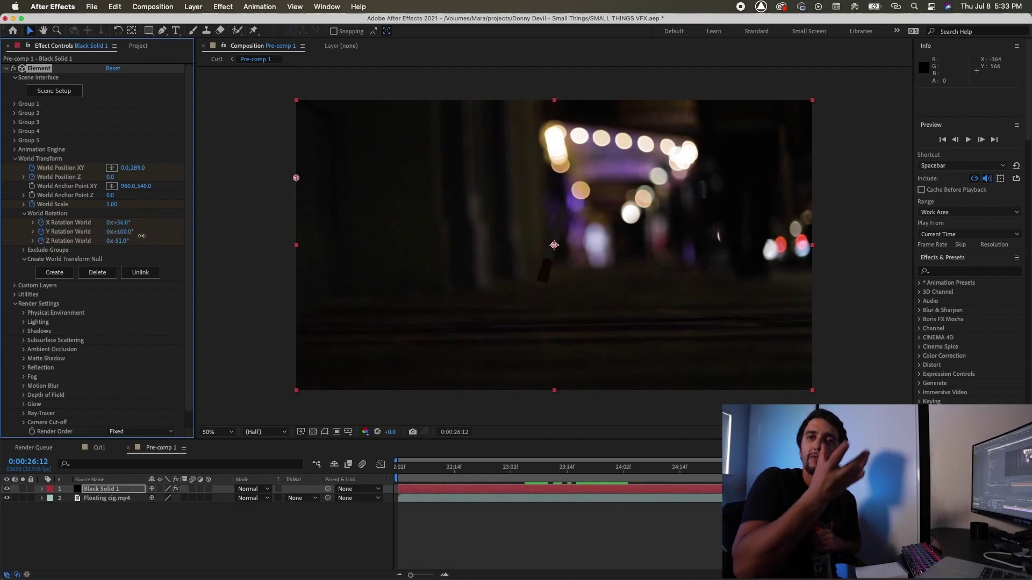
Reveal keyframed properties with U, preview, and show the World Rotation keyframe rows.
key(u)
key(space)
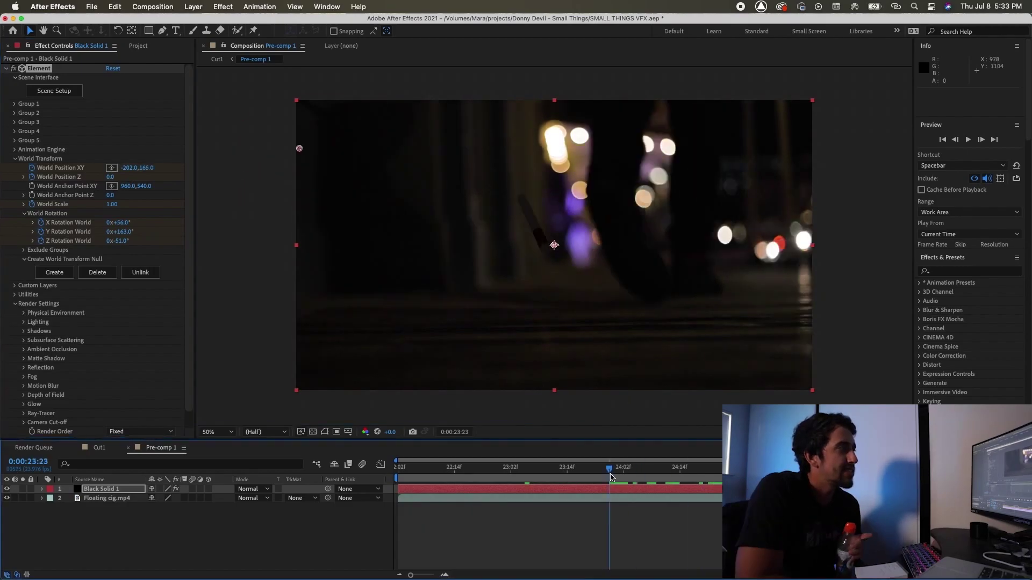
key(space)
click(79, 557)
drag(886, 492, 684, 496)
Preview the animation and adjust the cigarette's X Rotation World to 56°.
key(space)
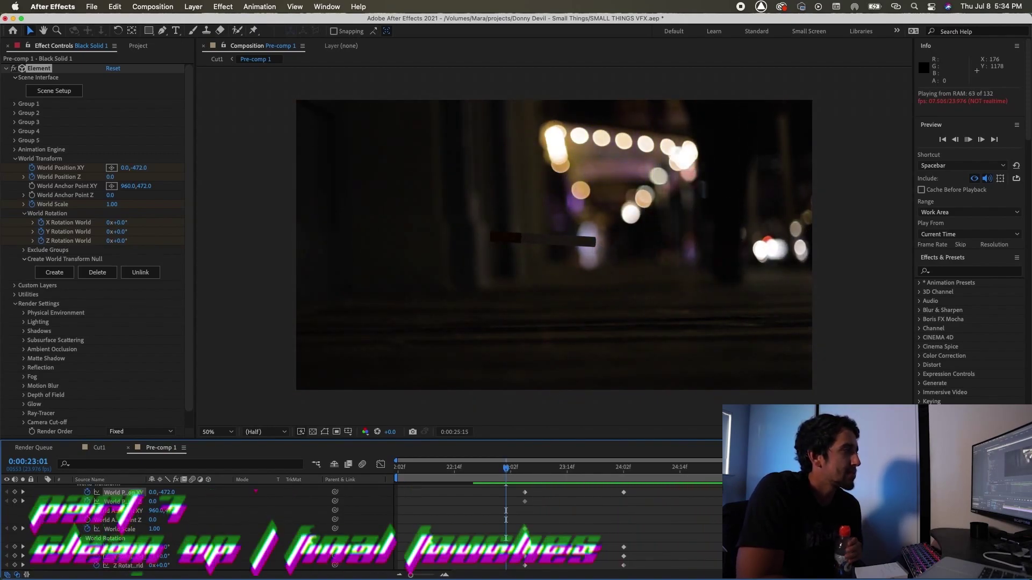
key(space)
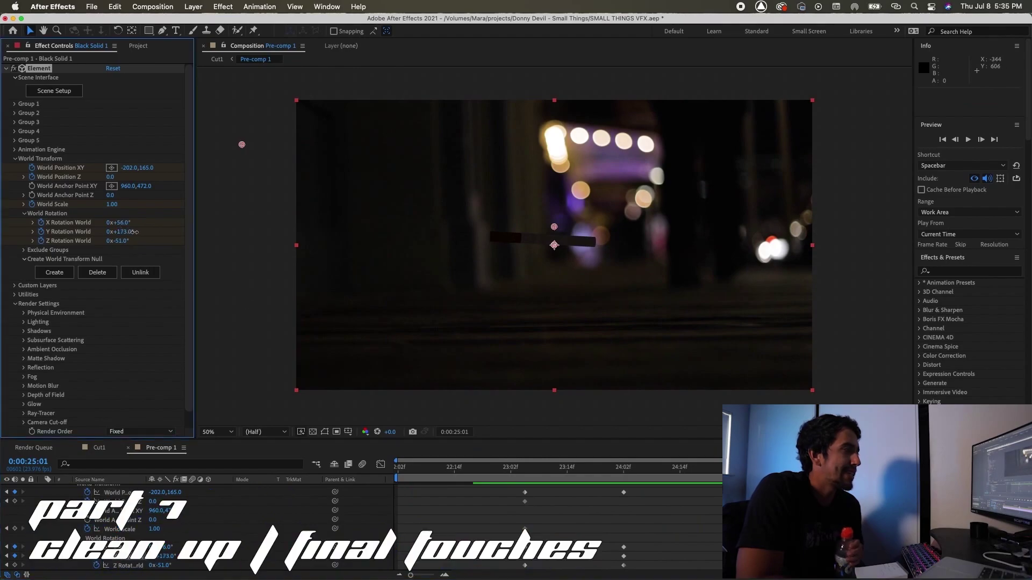
drag(119, 221, 147, 240)
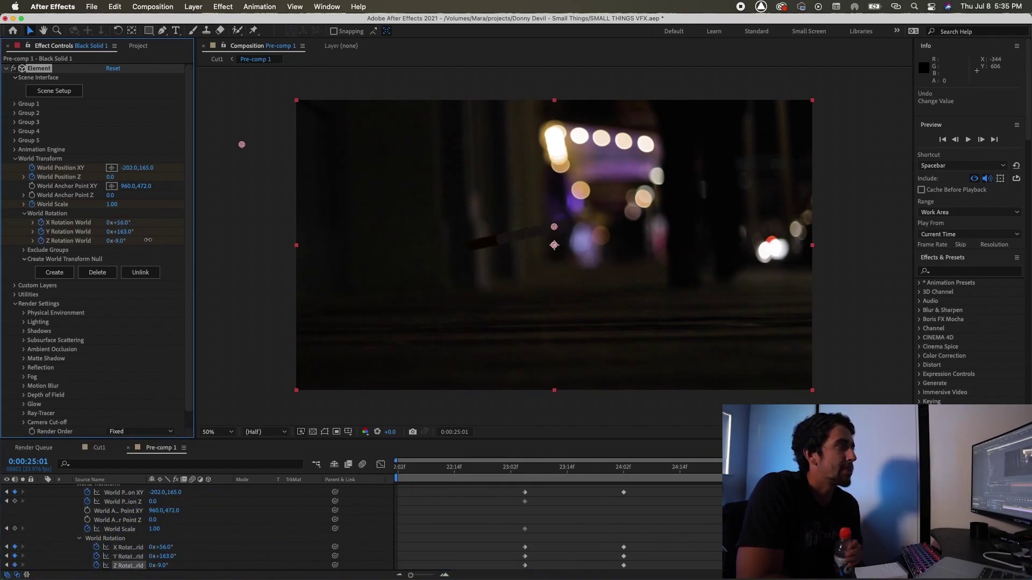